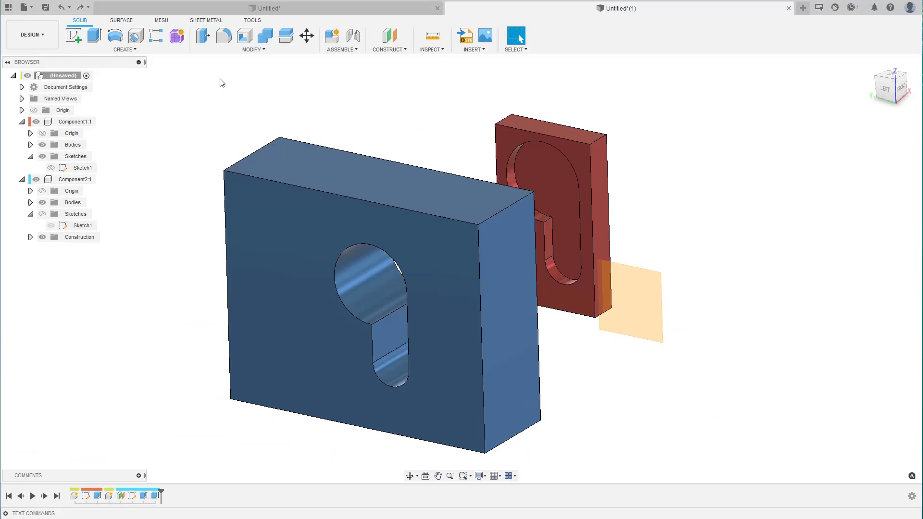
Browse the Modify menu and the keyhole face's actions without choosing a command.
left_click(248, 51)
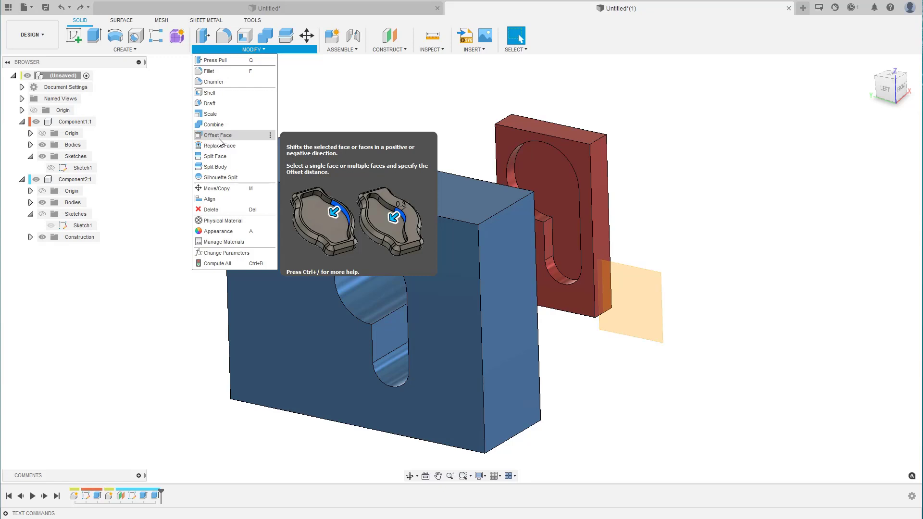
left_click(312, 100)
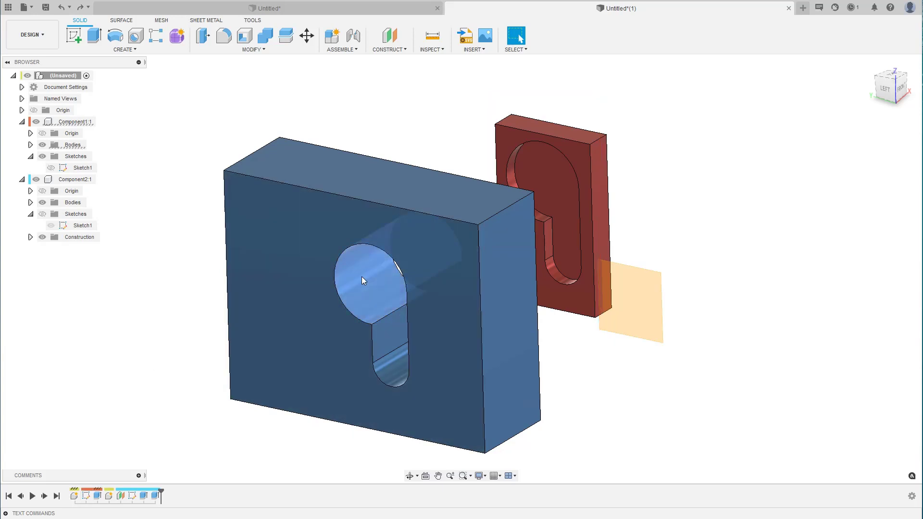
right_click(362, 280)
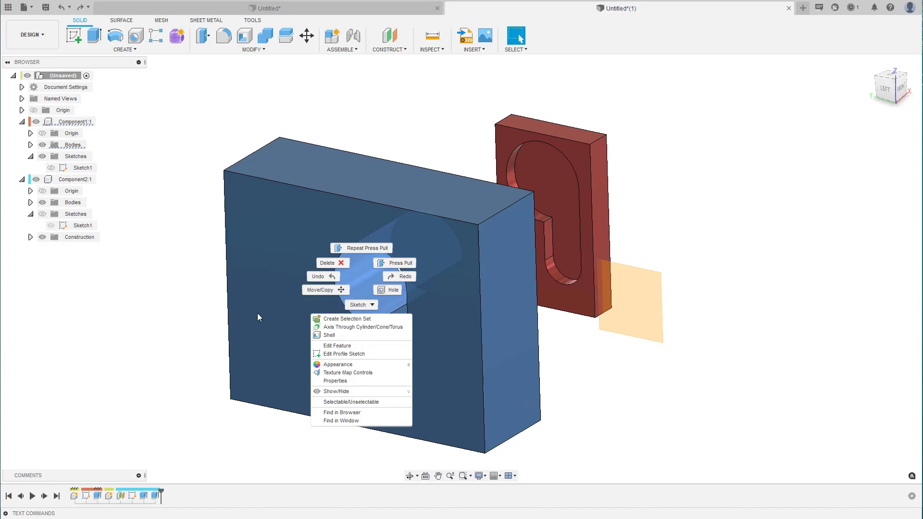
left_click(238, 293)
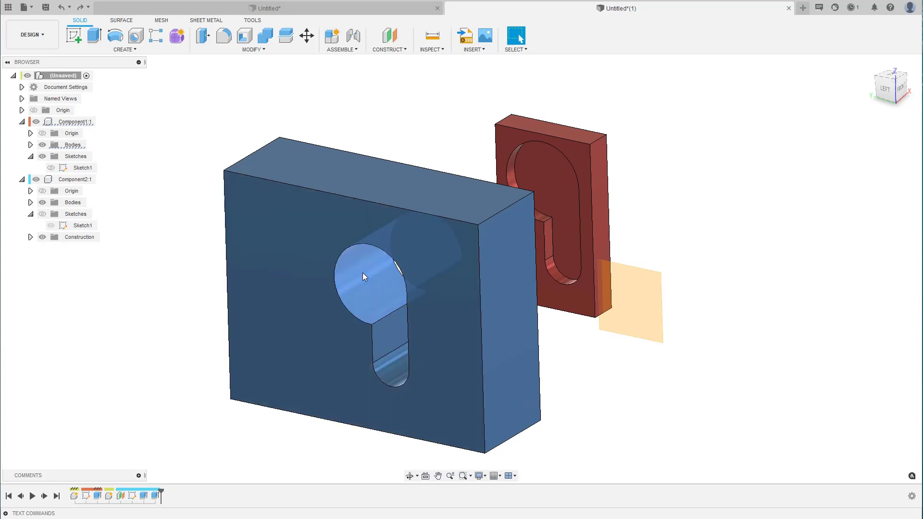
Use Offset Face to push the keyhole's round face out by 2 mm.
left_click(255, 51)
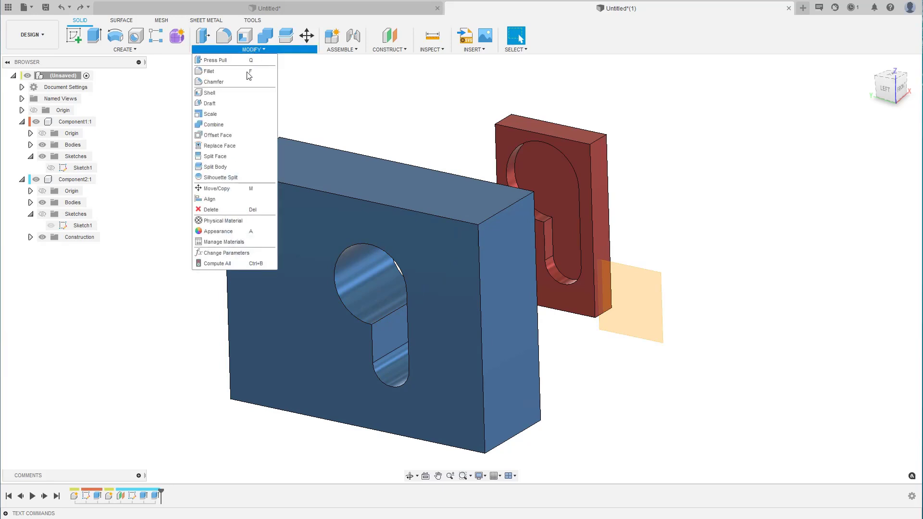
left_click(230, 138)
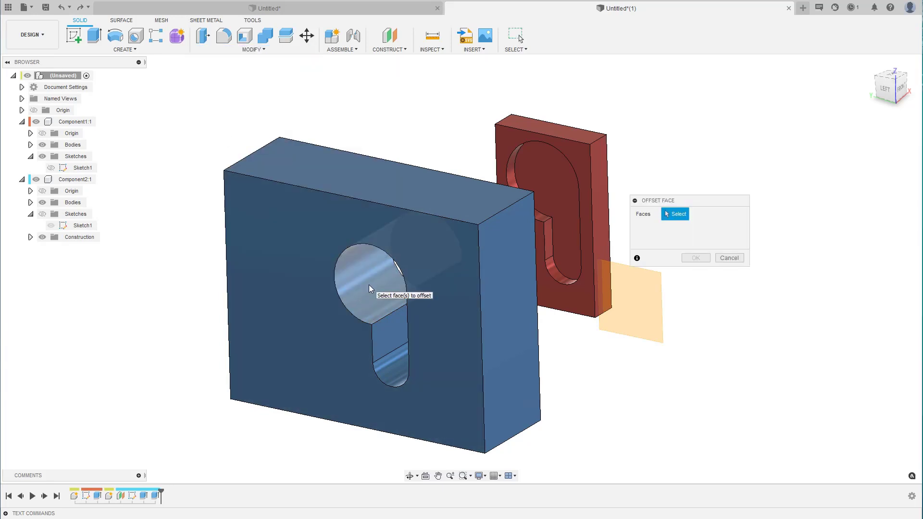
left_click(370, 288)
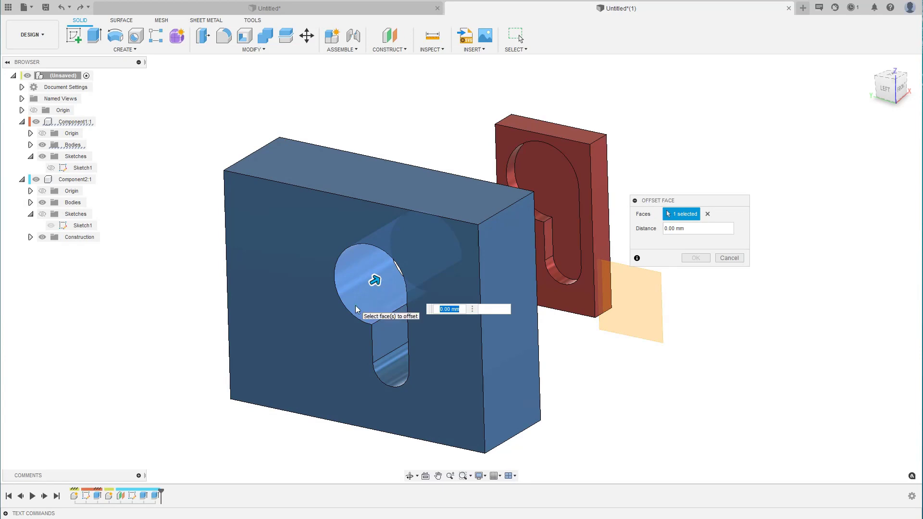
type("2")
key("Return")
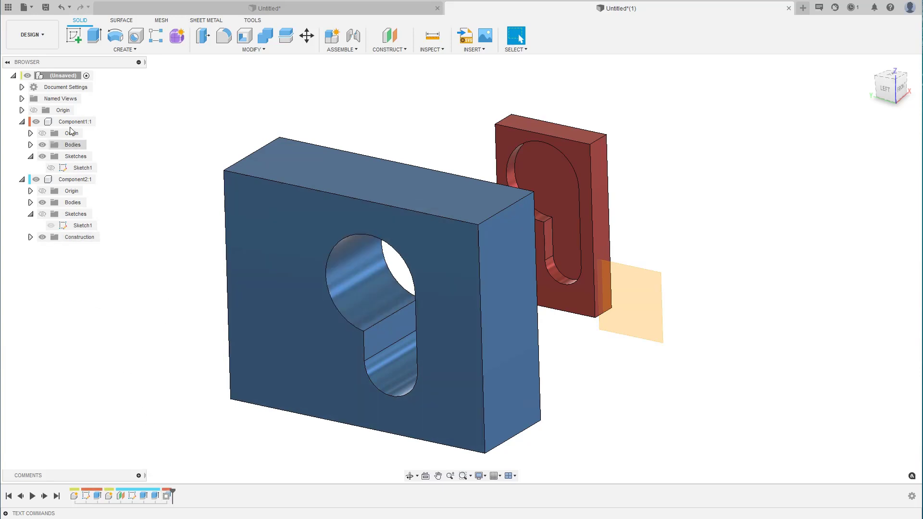
mouse_move(75, 121)
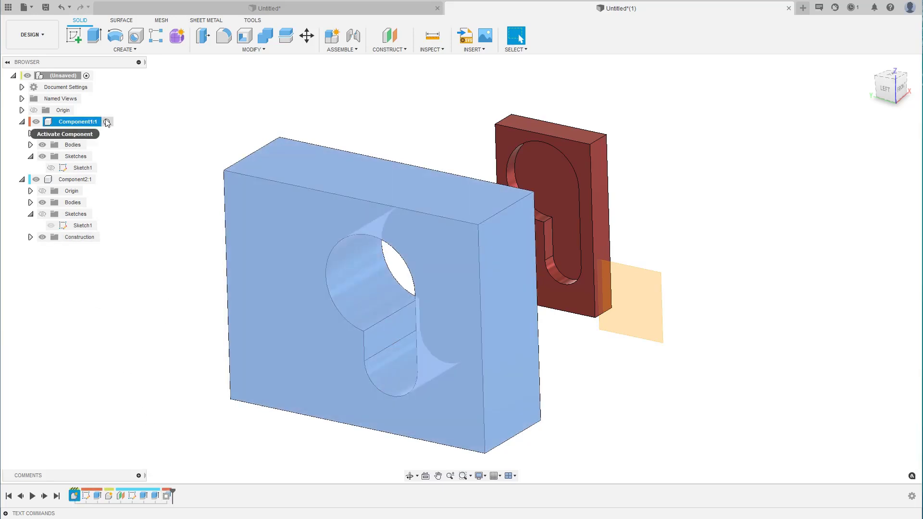
double_click(87, 123)
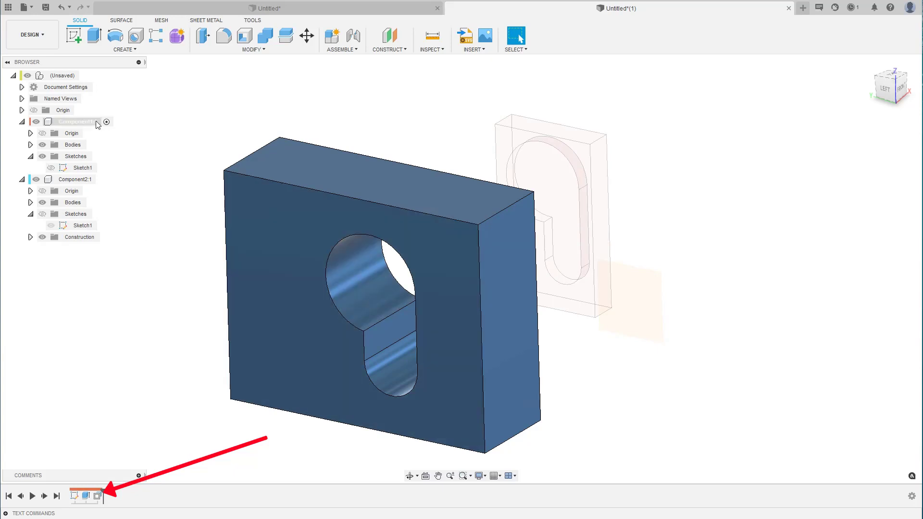
left_click(85, 76)
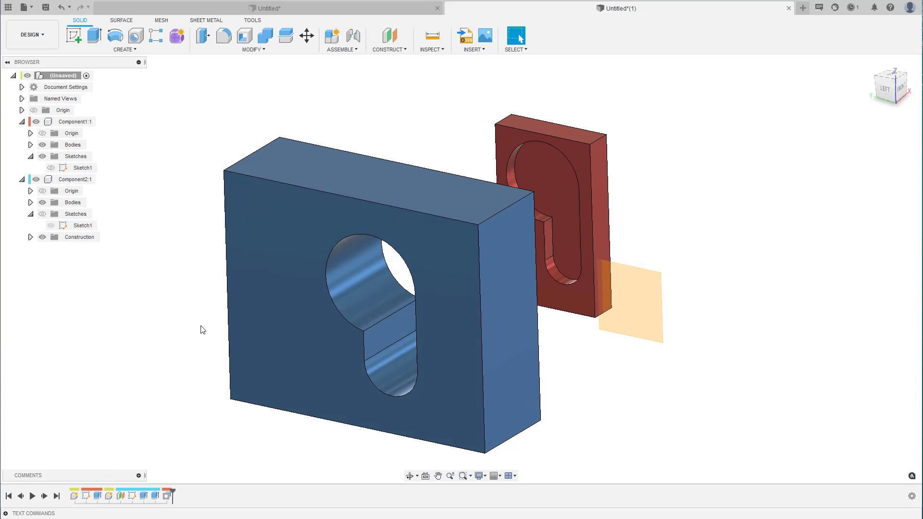
Undo the earlier offset, then add a 2 mm Press Pull offset with type New Offset.
key("ctrl+z")
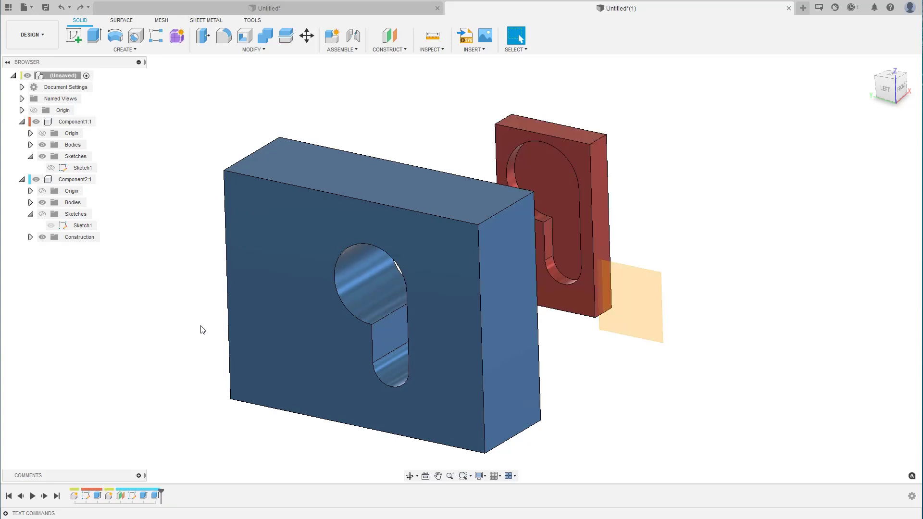
right_click(354, 285)
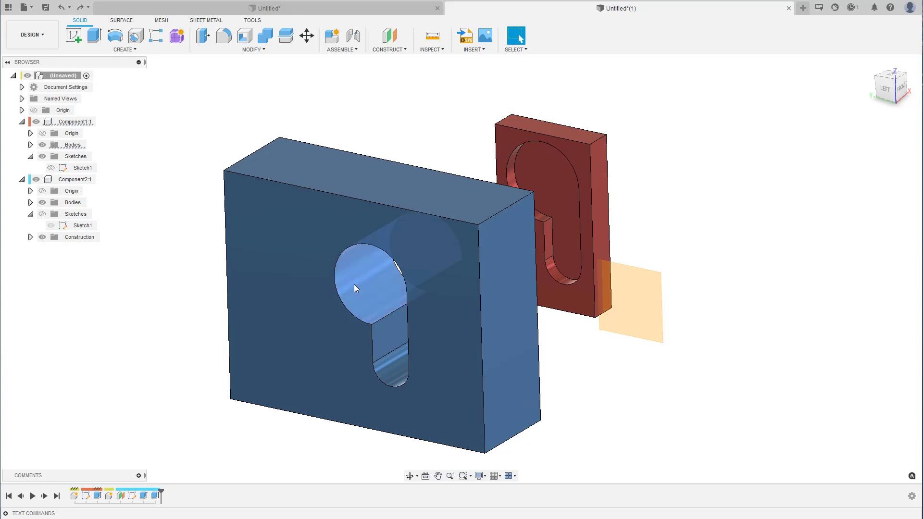
left_click(382, 270)
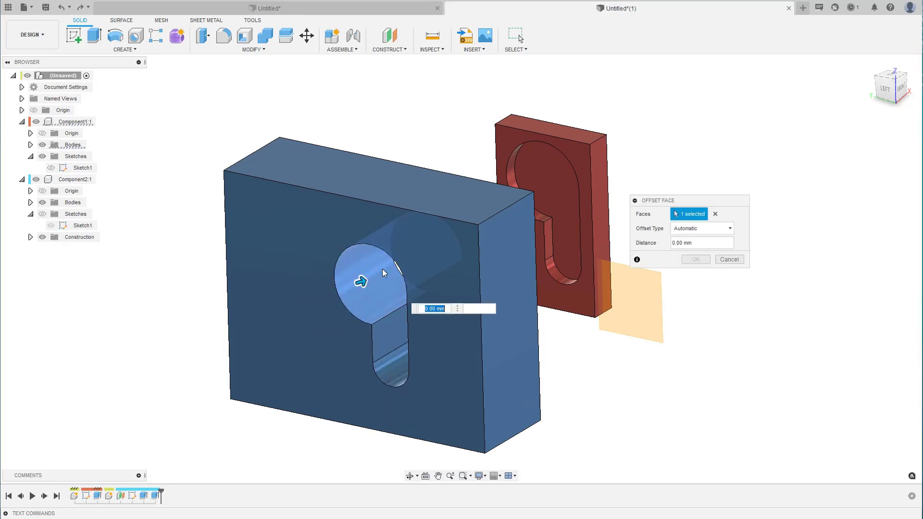
left_click_drag(658, 203, 591, 359)
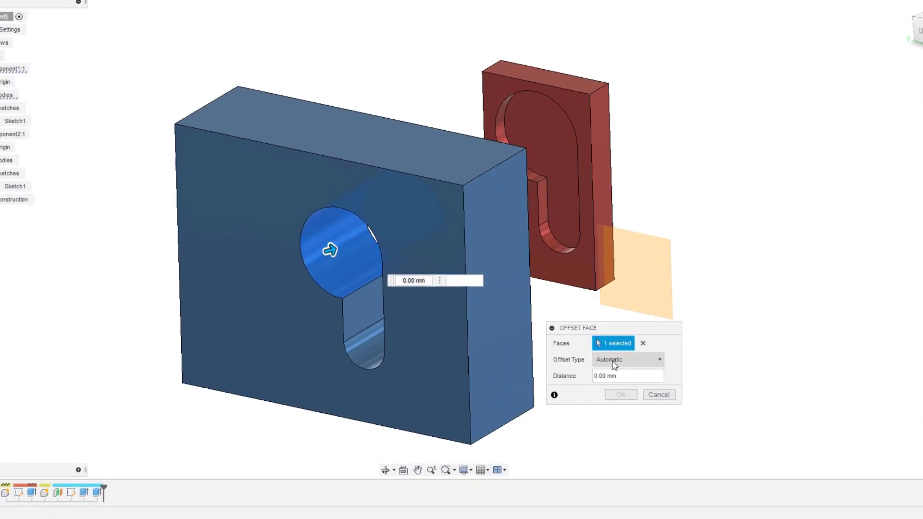
left_click(613, 365)
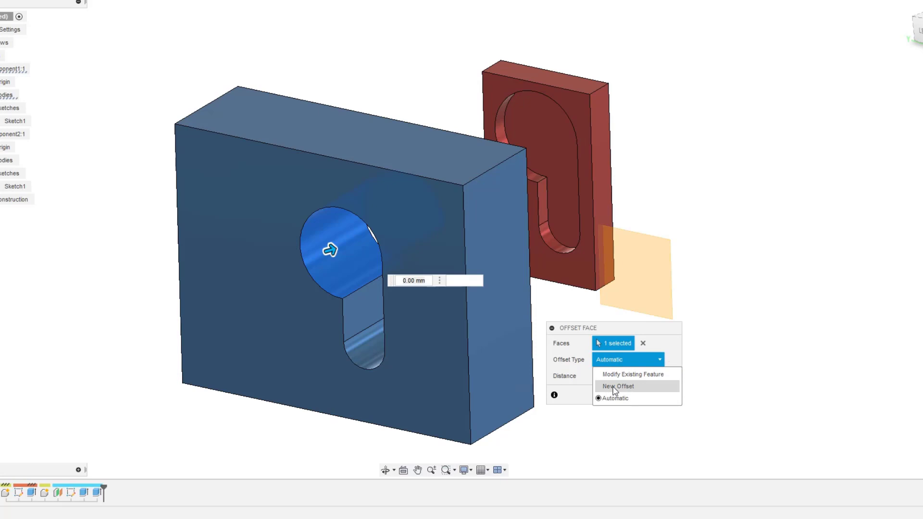
left_click(614, 387)
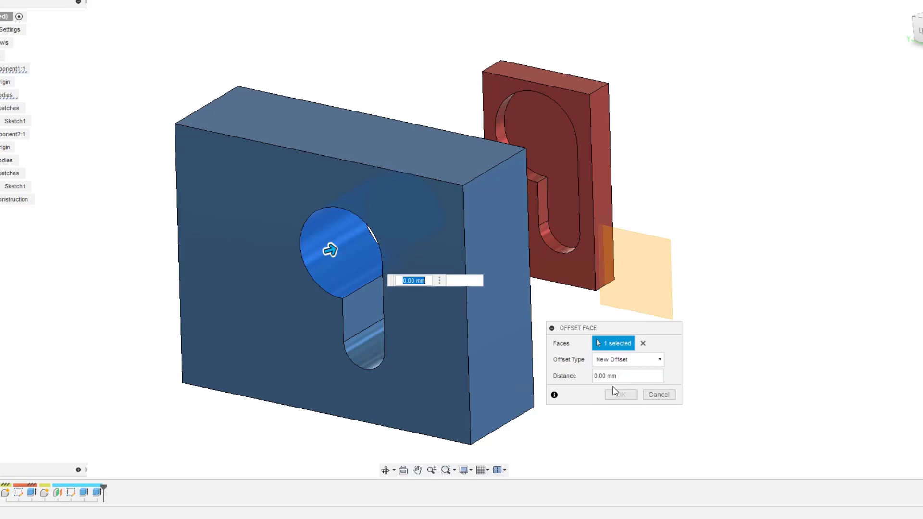
type("2")
left_click(616, 392)
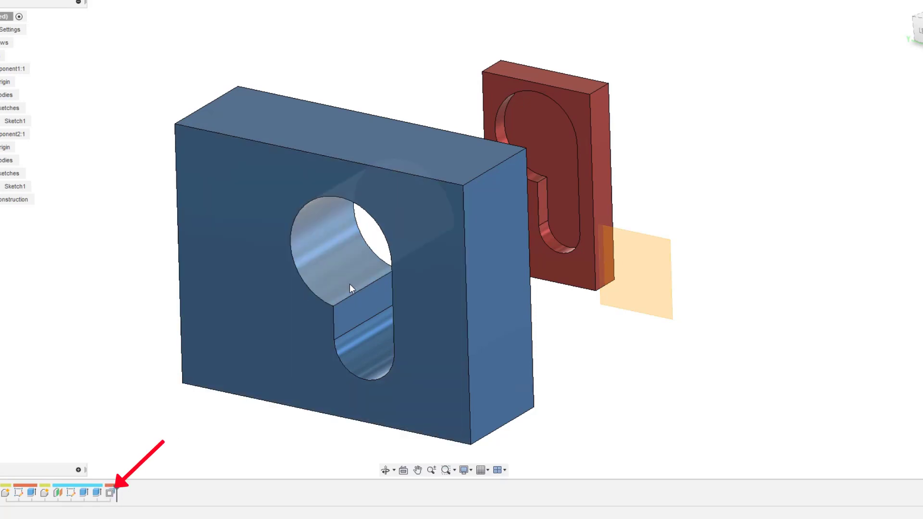
Press Pull the keyhole's round face by -2 mm with type Modify Existing Feature.
left_click(19, 493)
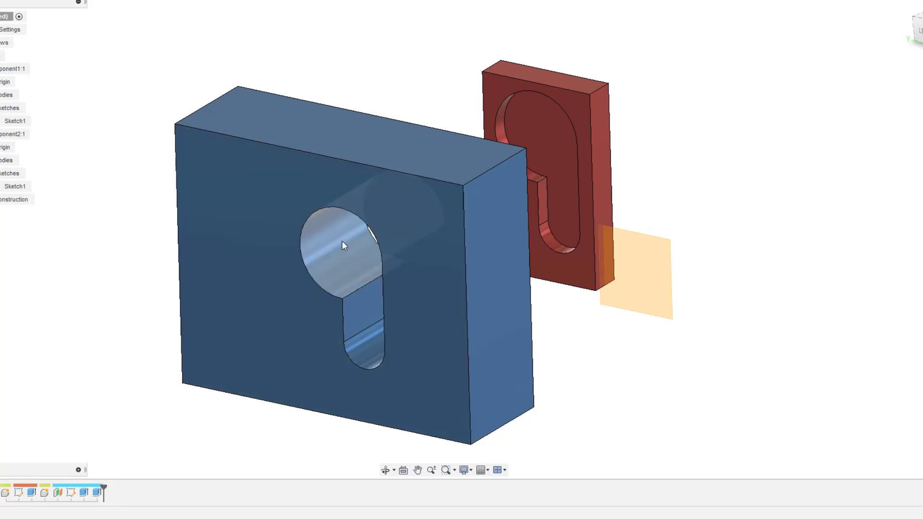
right_click(342, 241)
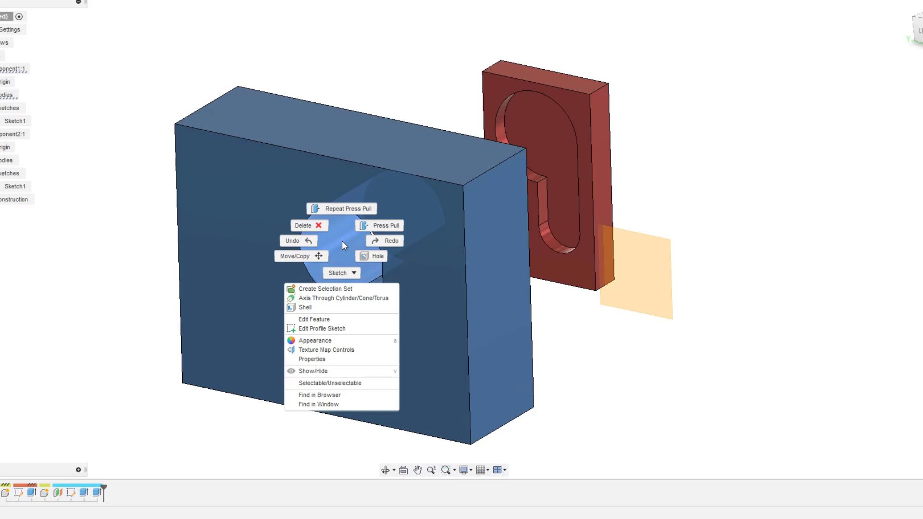
left_click(371, 222)
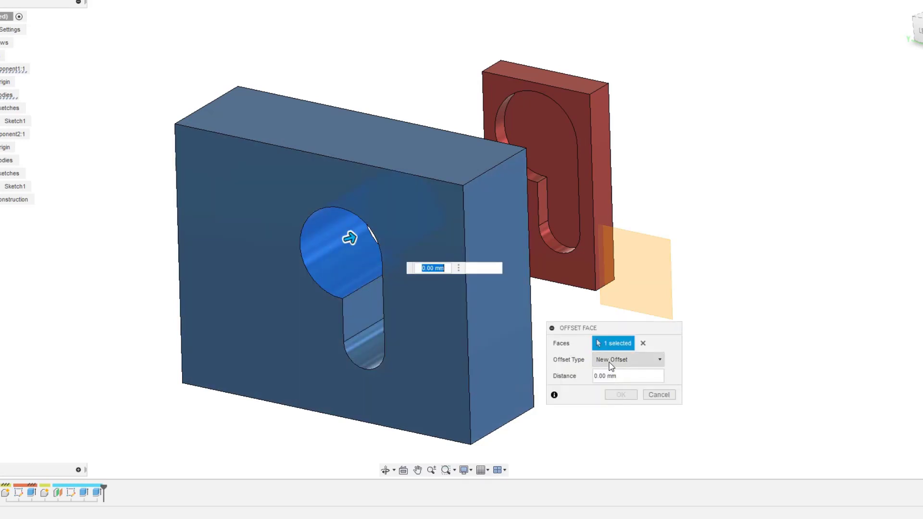
left_click(614, 361)
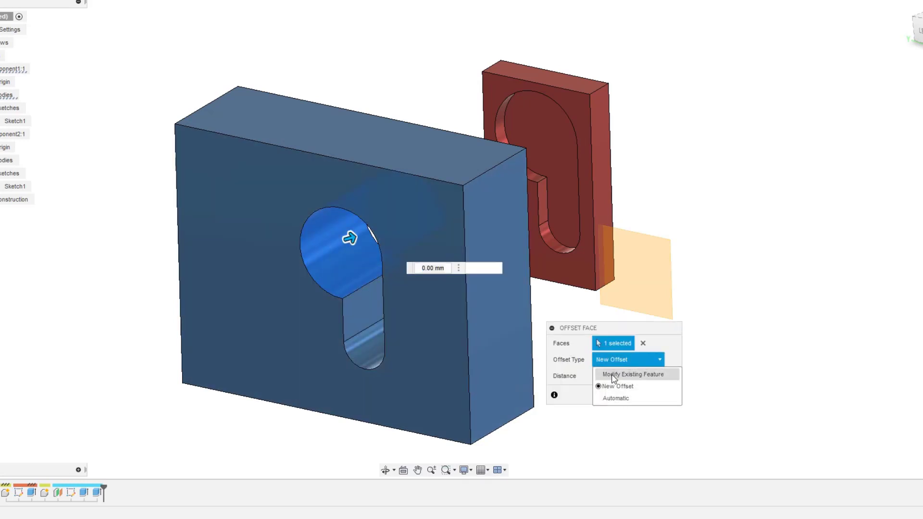
left_click(614, 375)
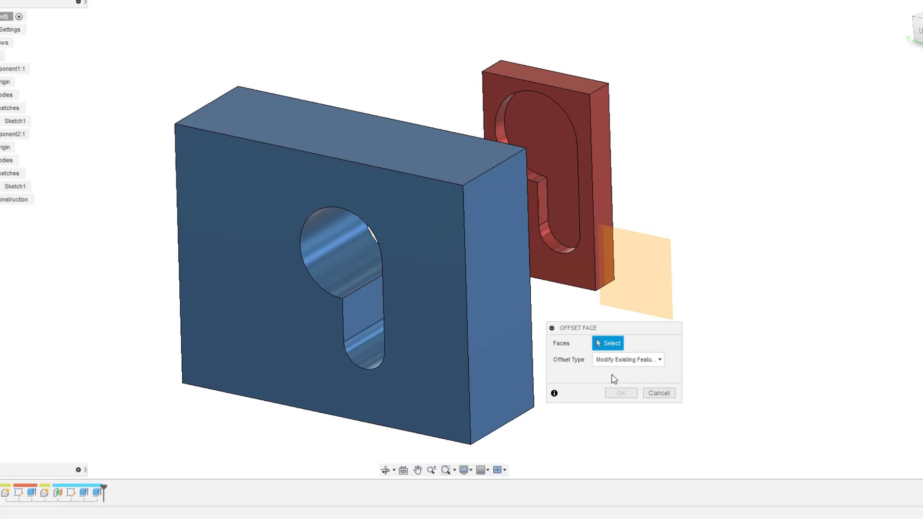
left_click(330, 261)
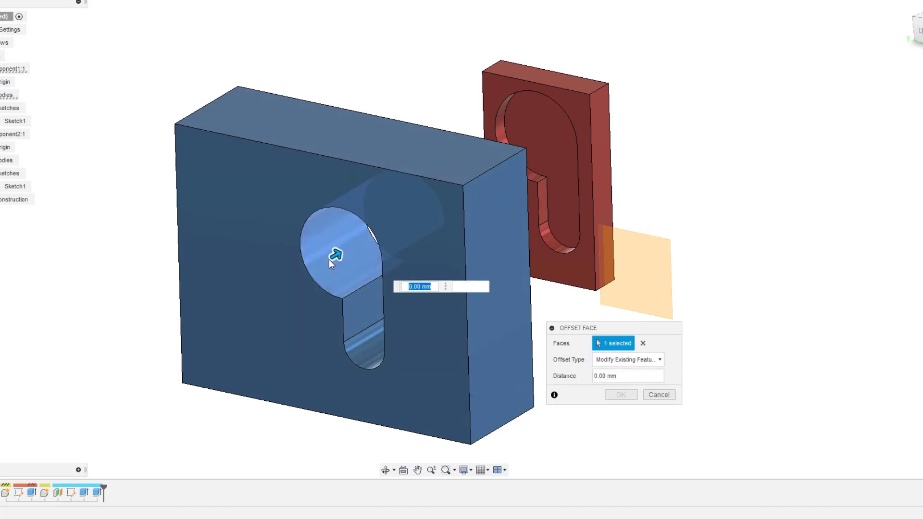
type("-2")
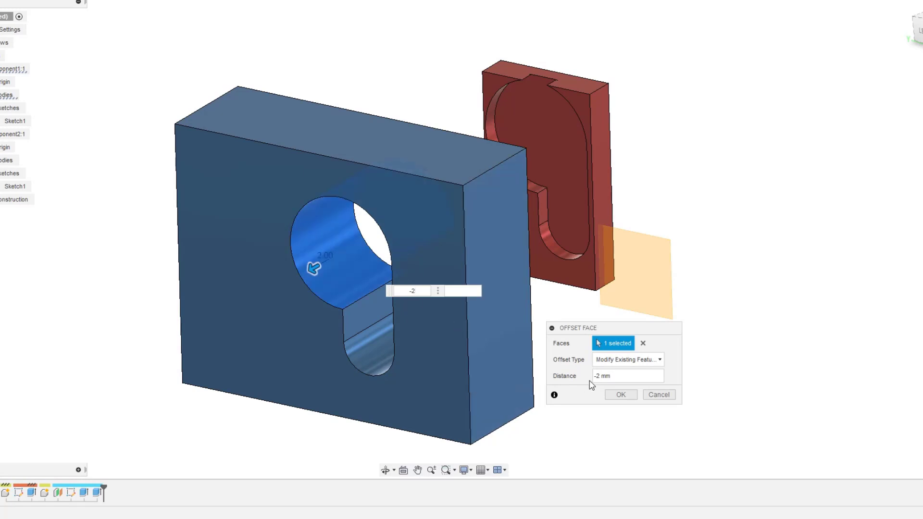
left_click(379, 385)
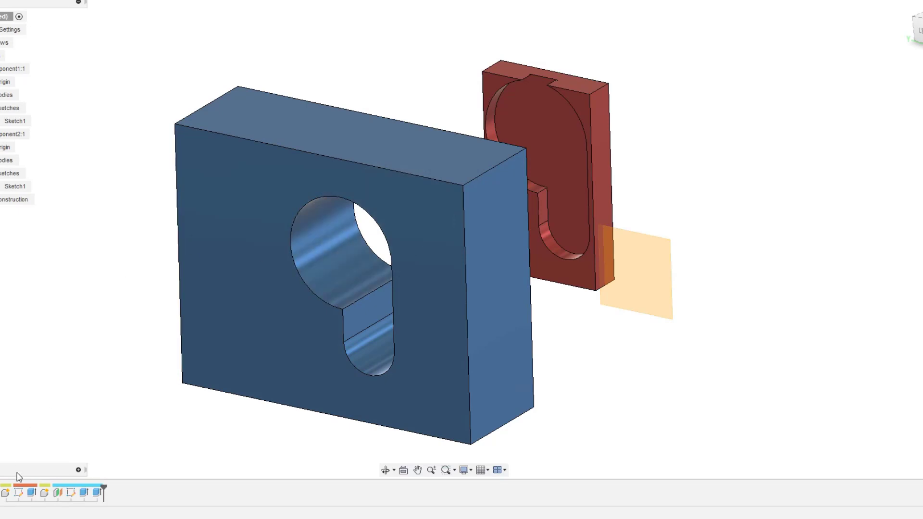
left_click(19, 494)
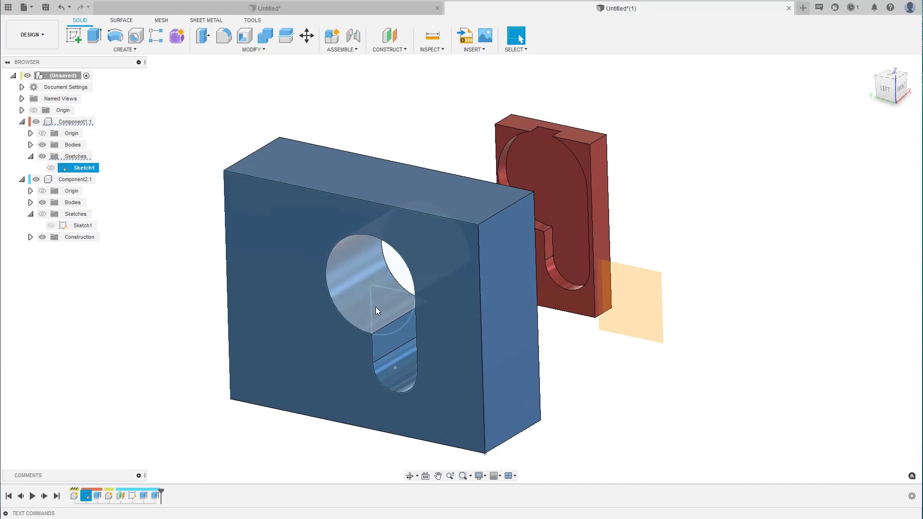
right_click(85, 495)
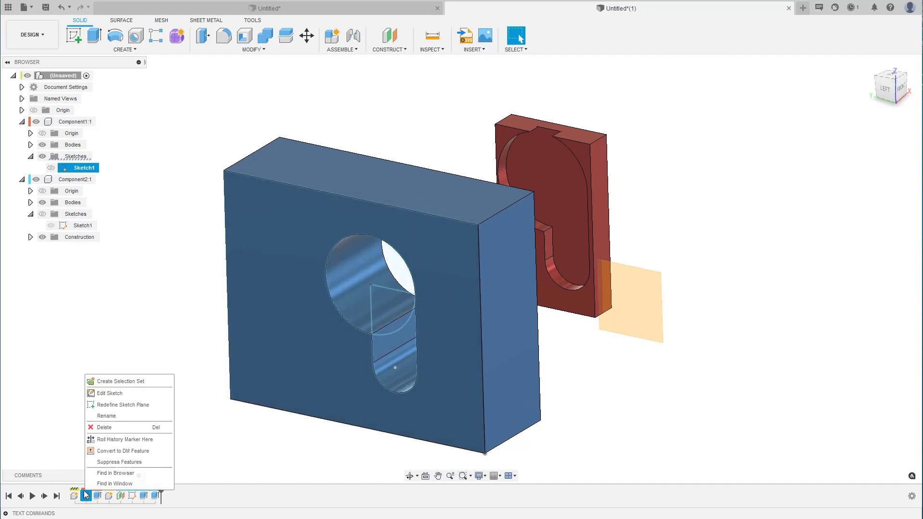
left_click(109, 394)
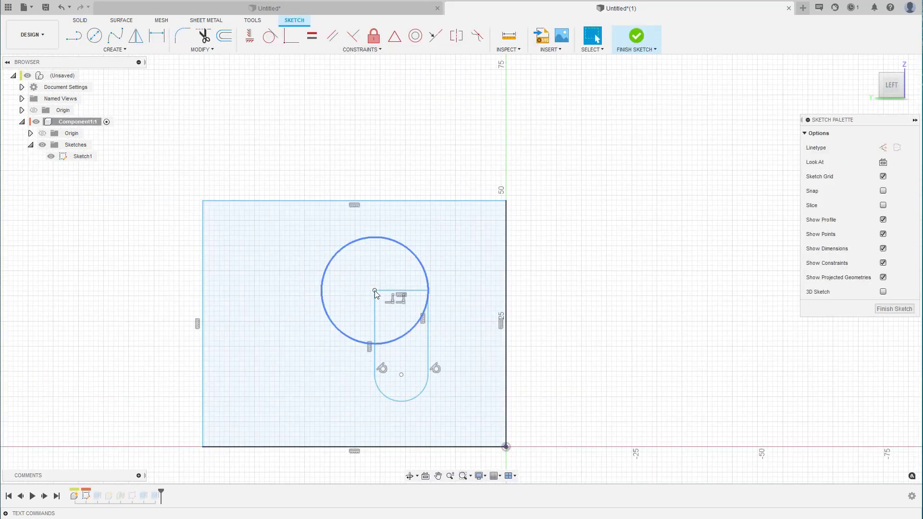
mouse_move(375, 290)
left_mouse_down()
mouse_move(344, 300)
mouse_move(385, 296)
left_mouse_up()
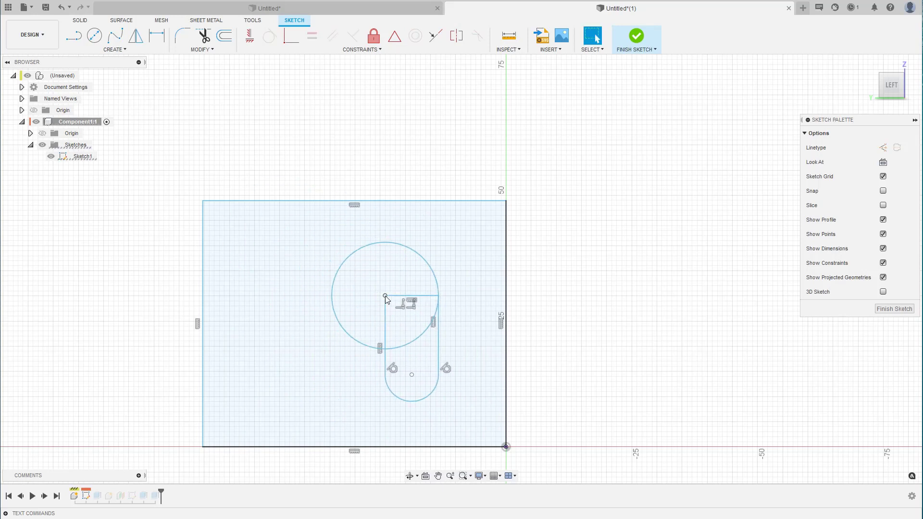
key("ctrl+z")
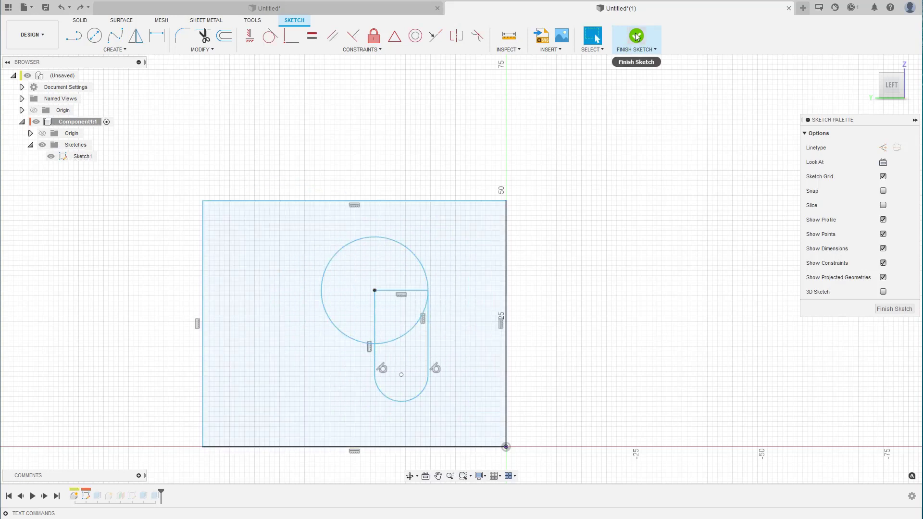
left_click(636, 37)
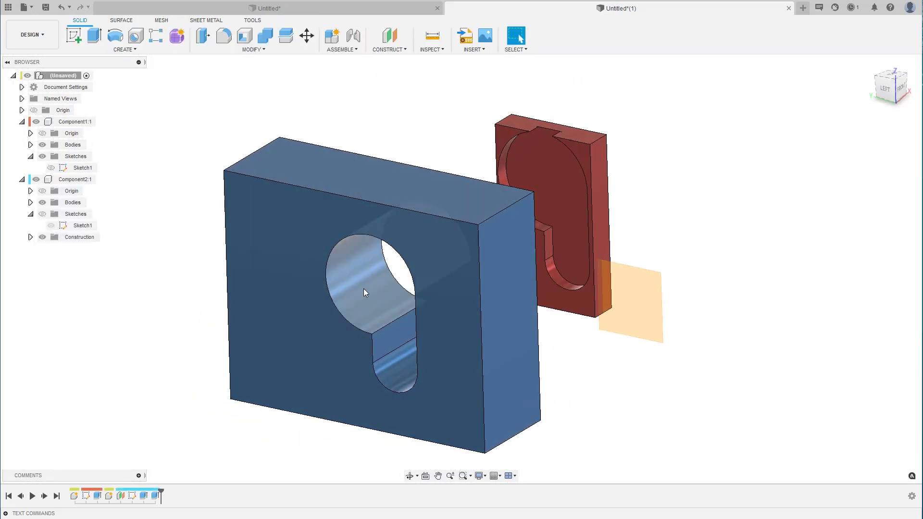
right_click(364, 288)
Look over the offset type options for the keyhole face, then cancel the offset.
left_click(389, 272)
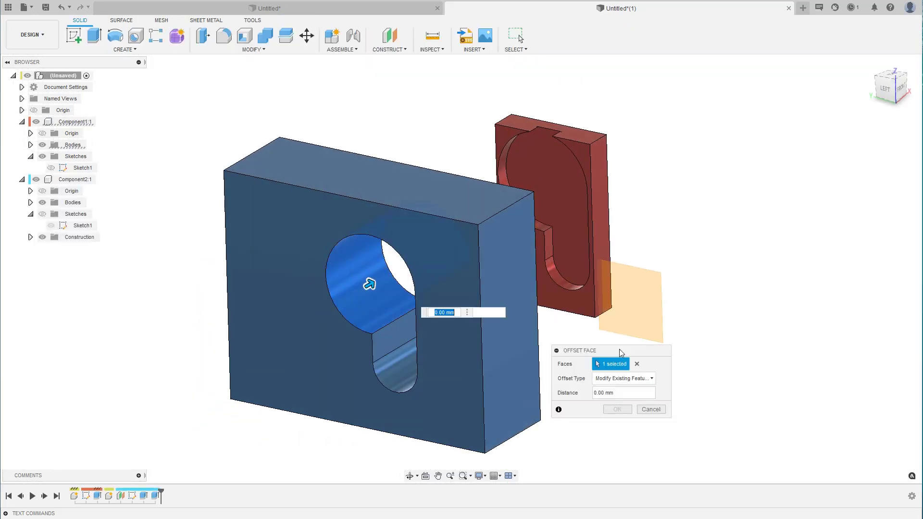
left_click(621, 381)
left_click(190, 347)
left_click(651, 409)
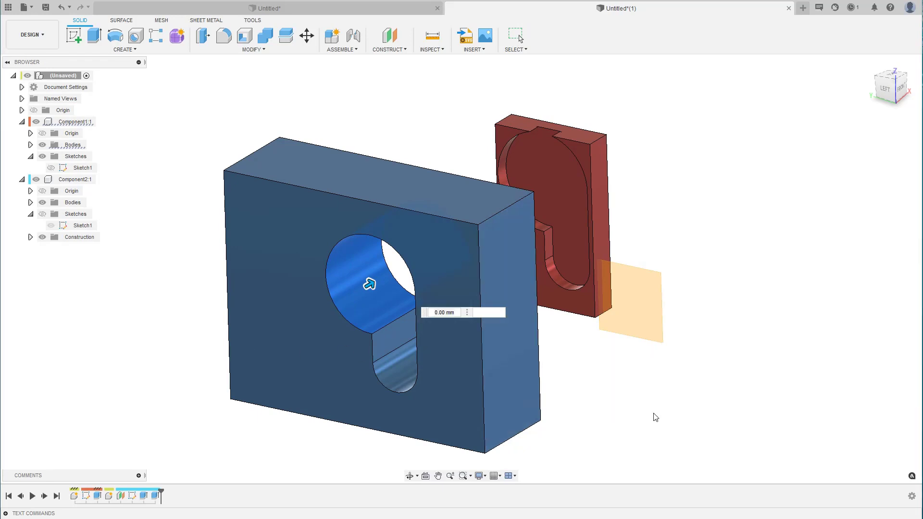
Edit Sketch1 and fix all of its keyhole geometry in place.
left_click(85, 496)
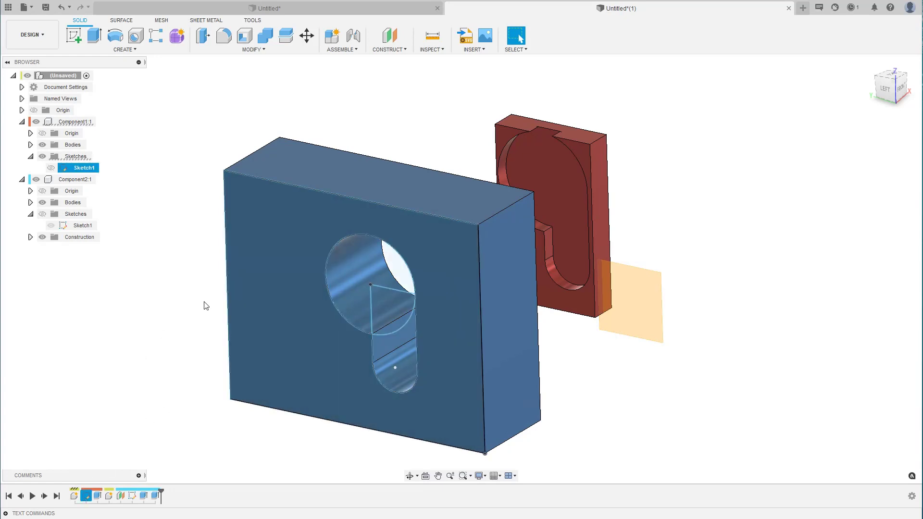
right_click(85, 496)
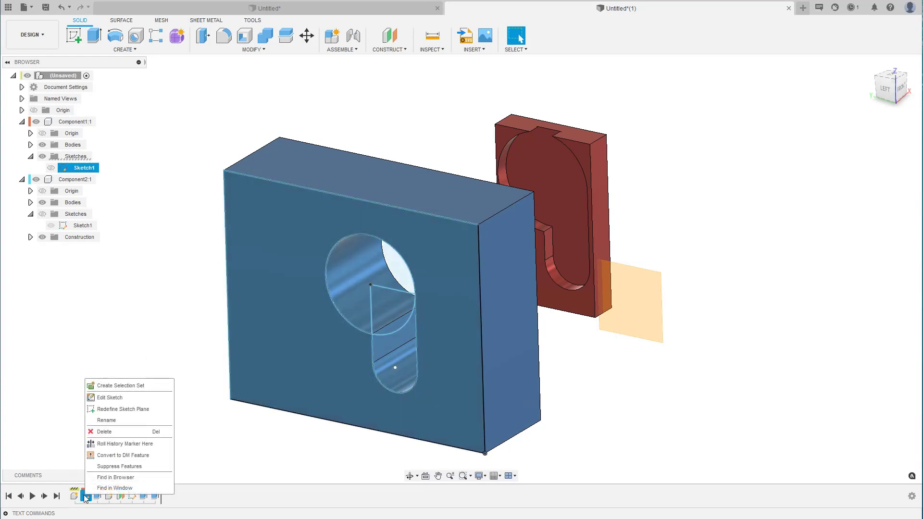
left_click(103, 397)
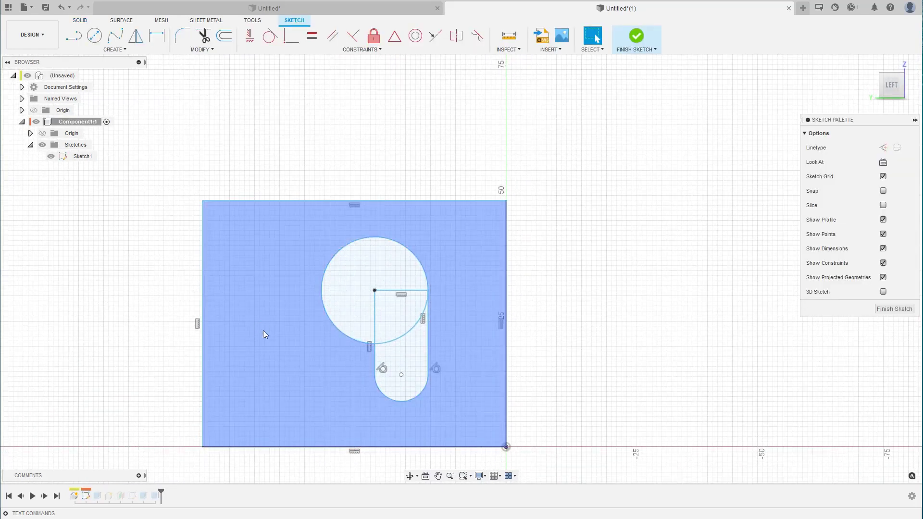
left_click_drag(449, 411, 307, 222)
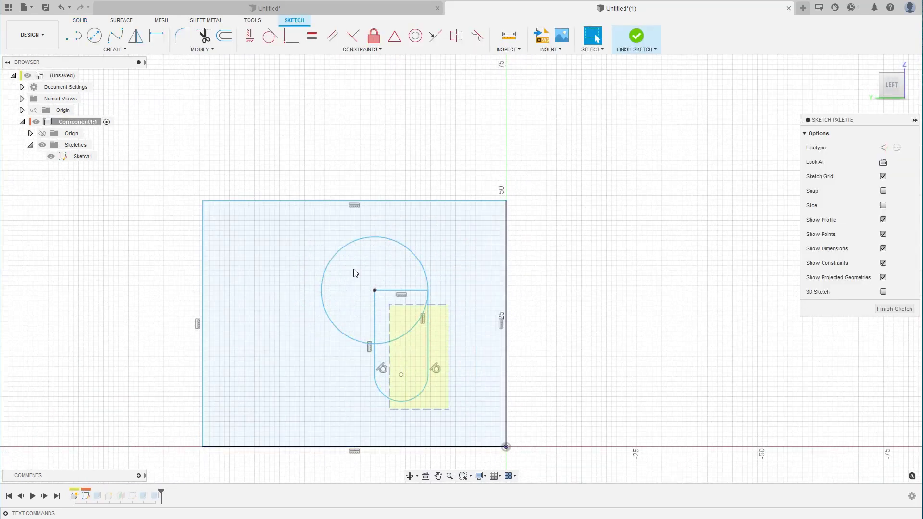
left_click(375, 38)
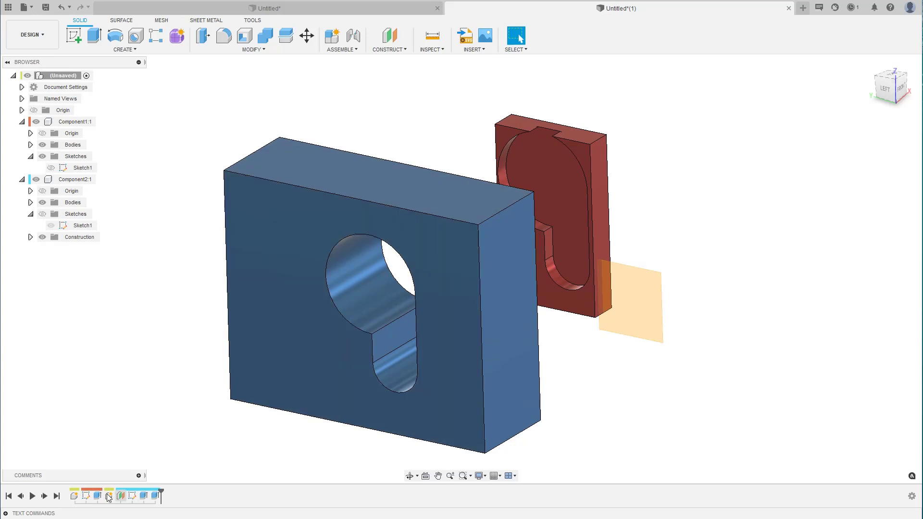
left_click(348, 302)
right_click(348, 303)
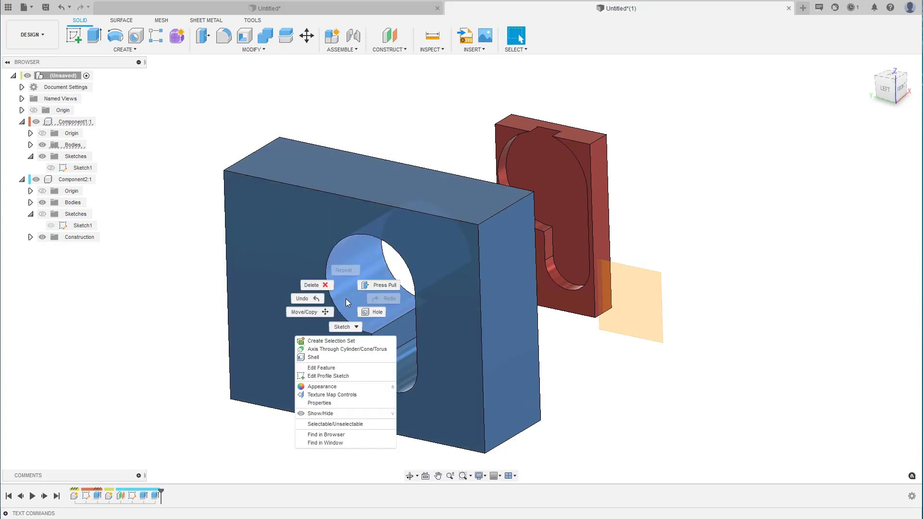
left_click(369, 287)
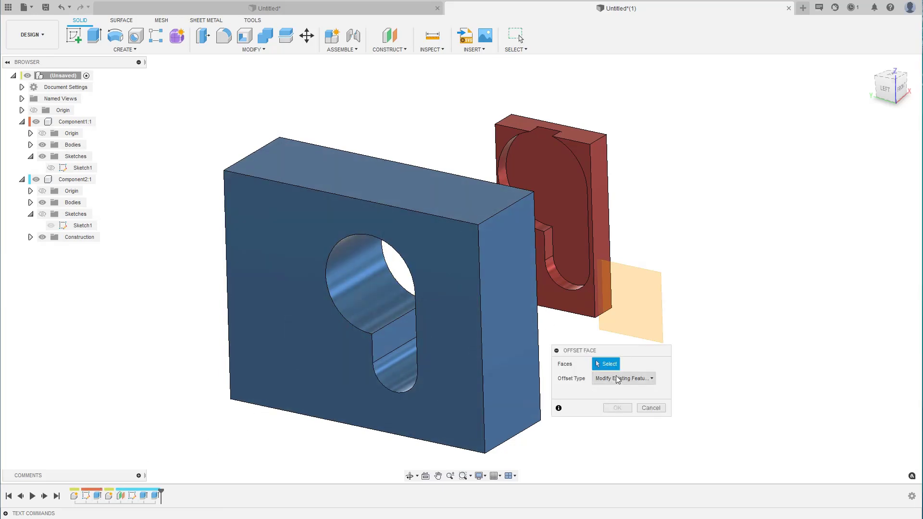
left_click(377, 309)
mouse_move(381, 301)
left_mouse_down()
mouse_move(330, 316)
mouse_move(365, 315)
mouse_move(377, 301)
mouse_move(334, 326)
mouse_move(371, 304)
left_mouse_up()
key("Return")
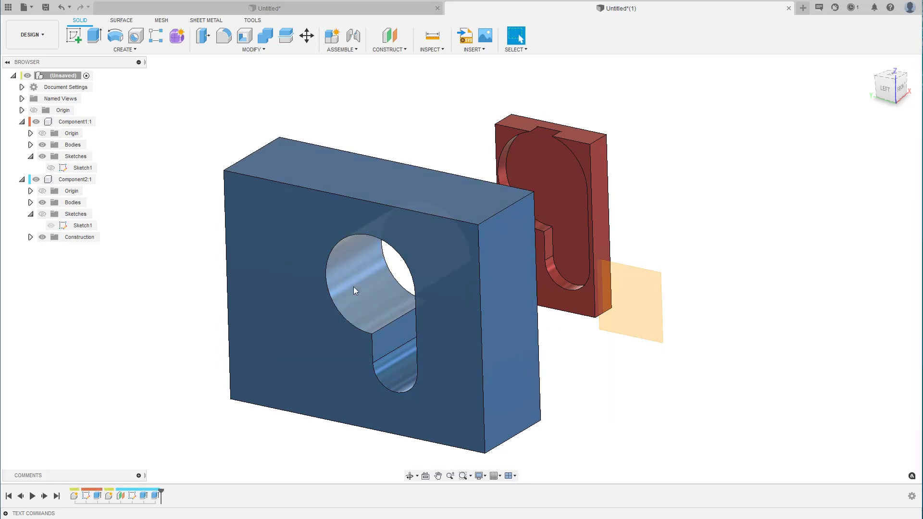
right_click(353, 286)
left_click(376, 275)
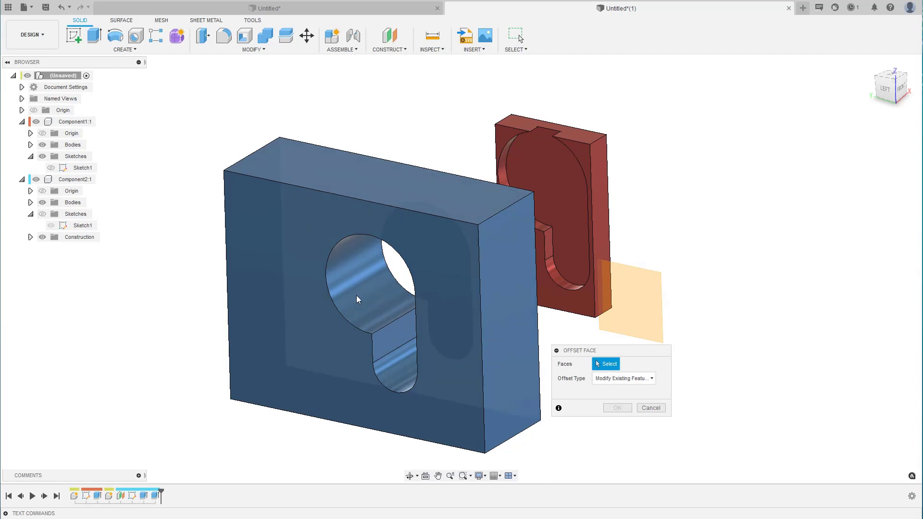
left_click(358, 297)
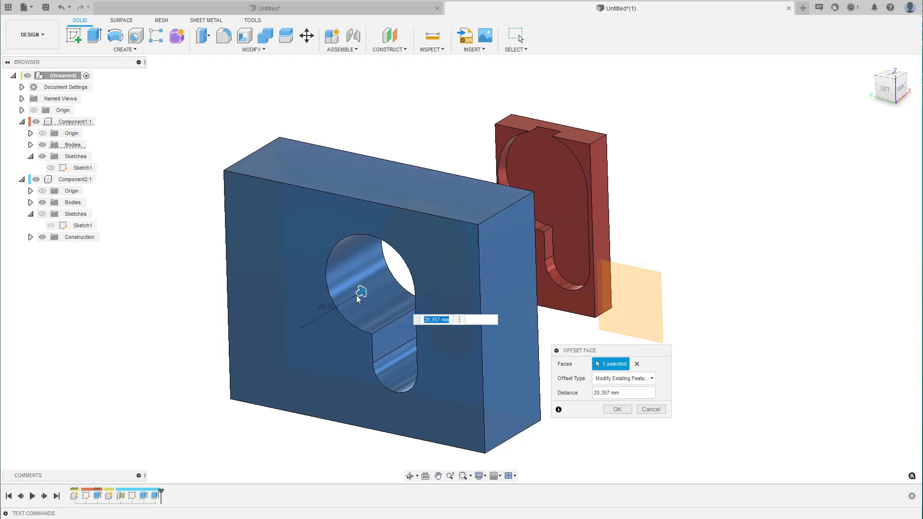
middle_click_drag(358, 299, 319, 262, "shift")
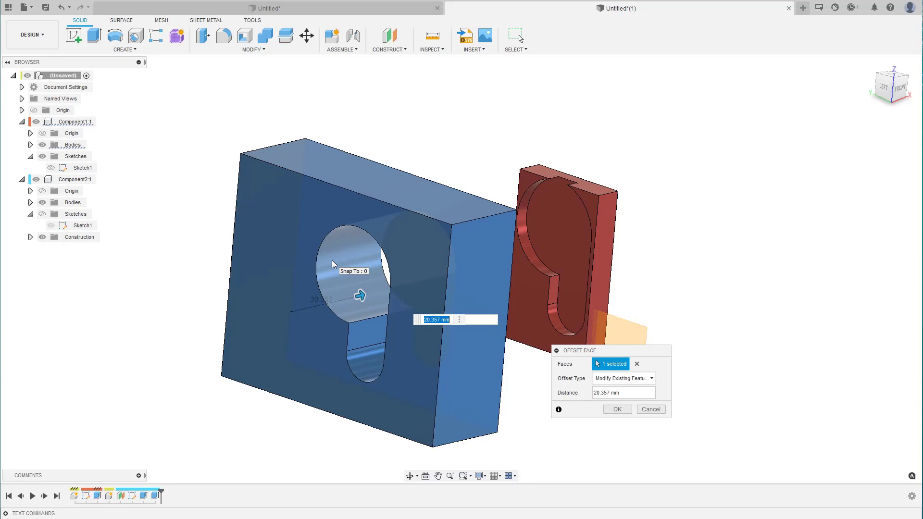
left_click(610, 383)
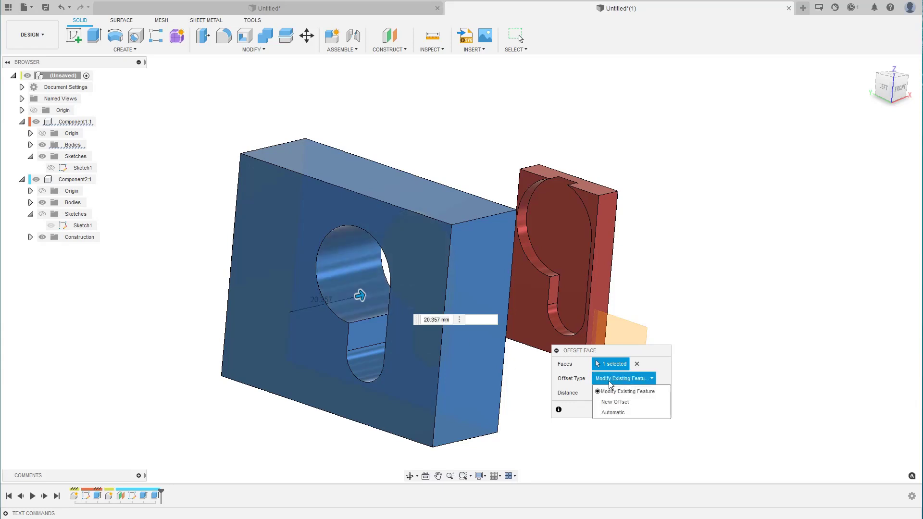
left_click(613, 402)
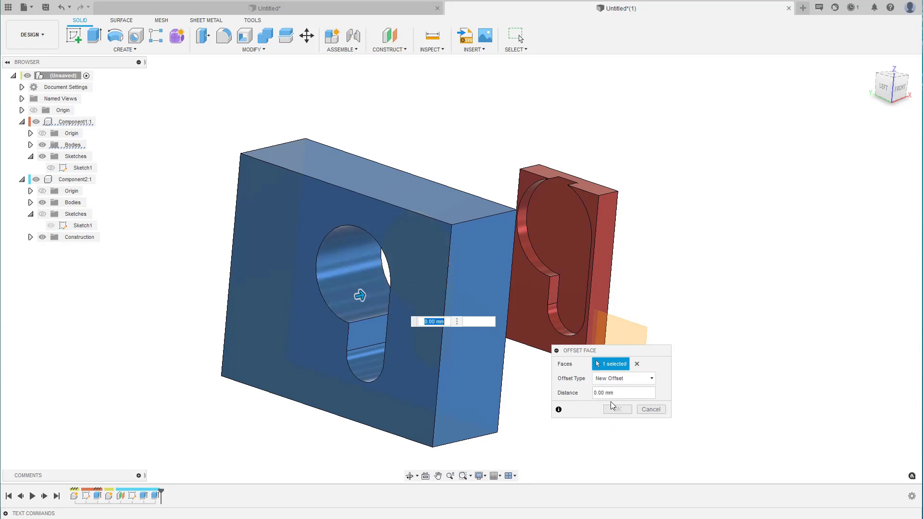
scroll(387, 274, "up", 3)
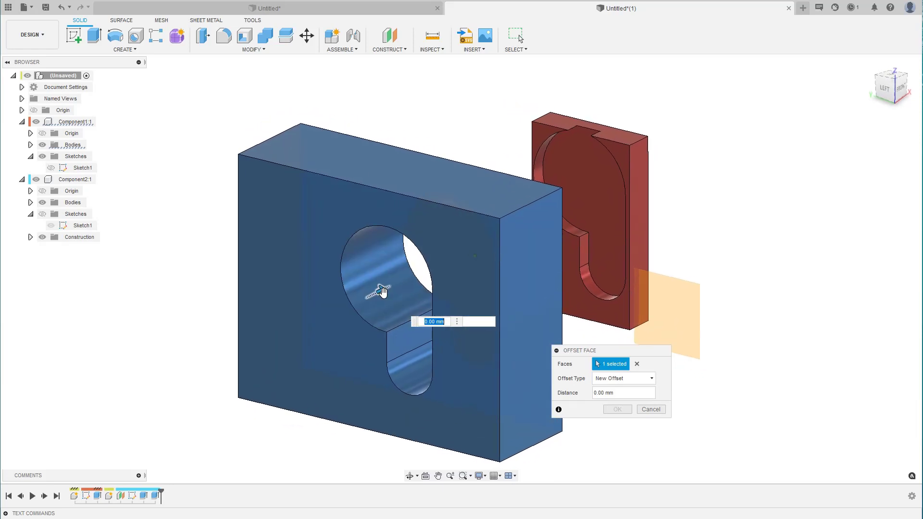
left_click_drag(380, 290, 368, 296)
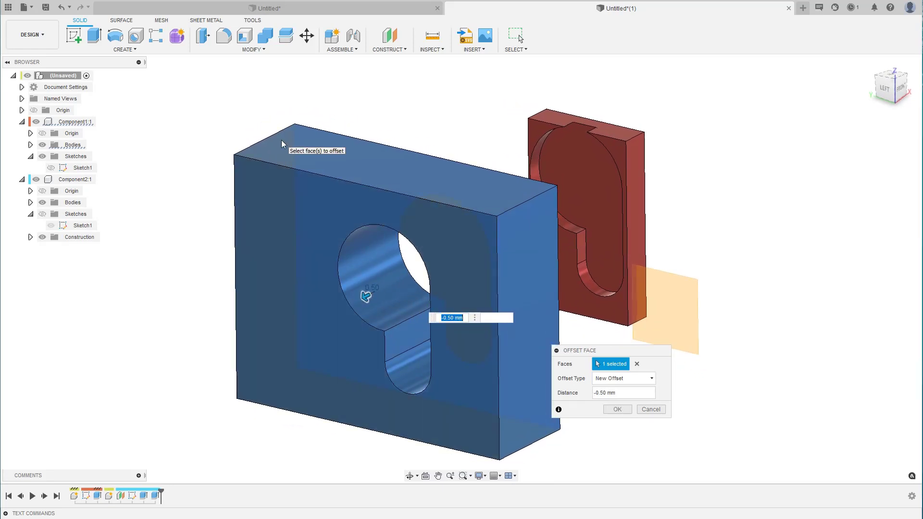
left_click(636, 364)
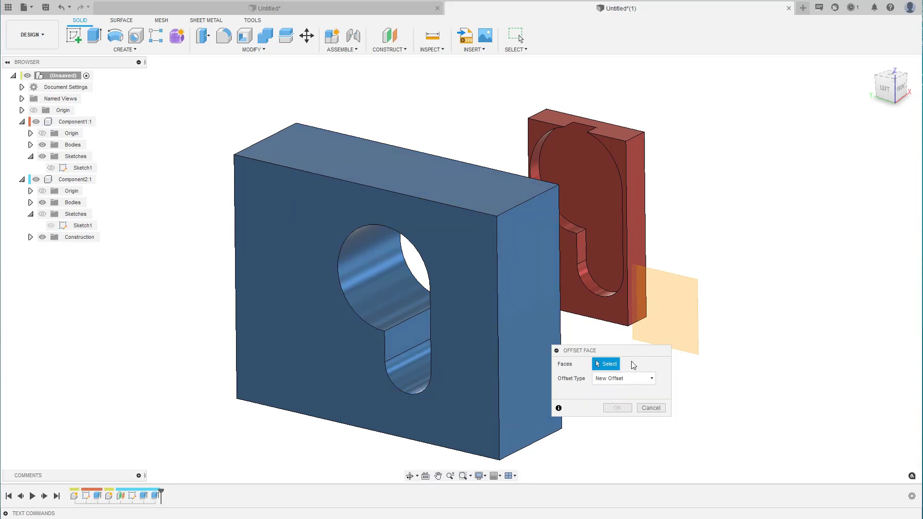
left_click(374, 290)
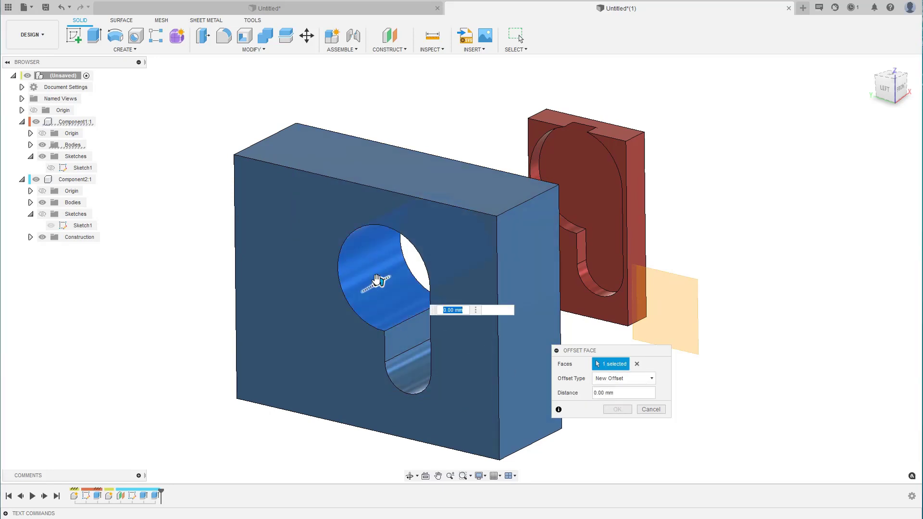
mouse_move(376, 287)
left_mouse_down()
mouse_move(357, 287)
mouse_move(380, 281)
left_mouse_up()
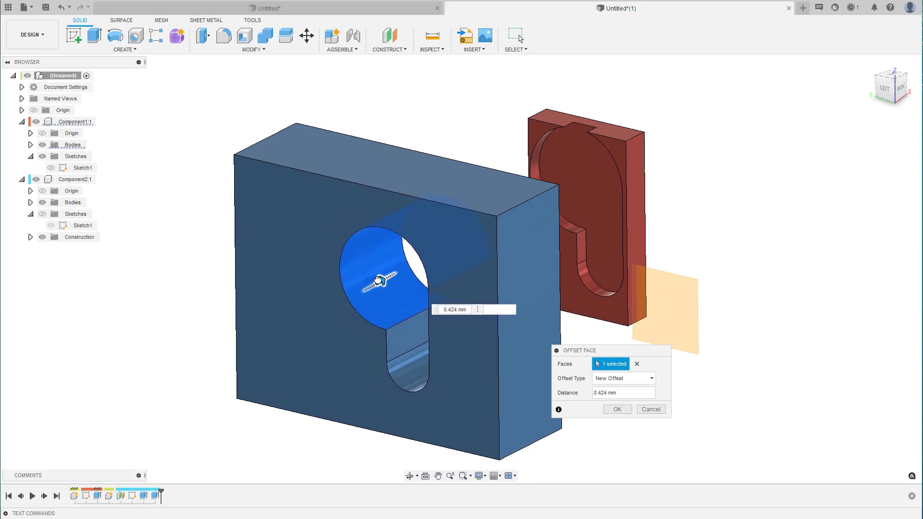
left_click(609, 379)
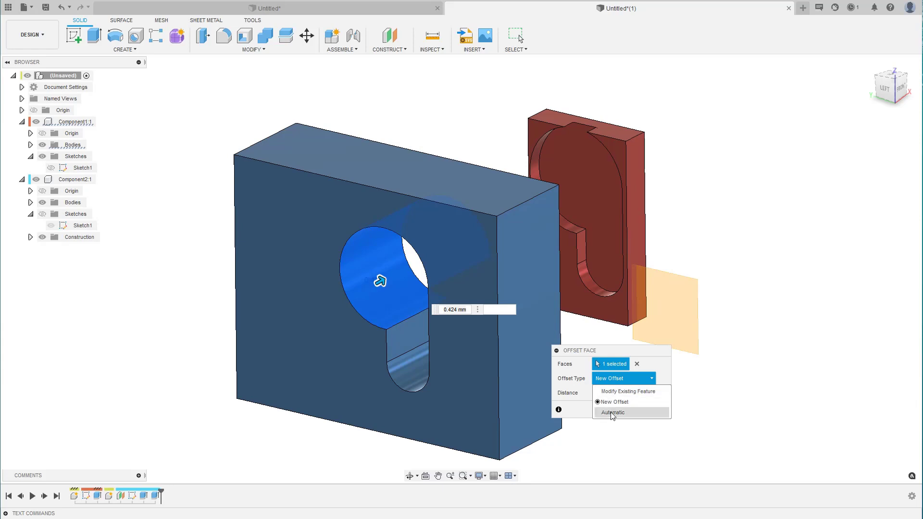
left_click(612, 413)
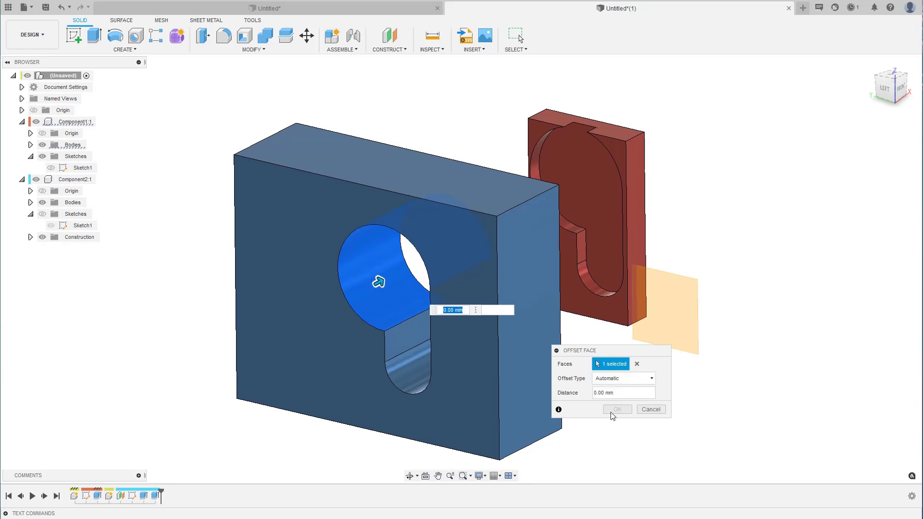
left_click(650, 410)
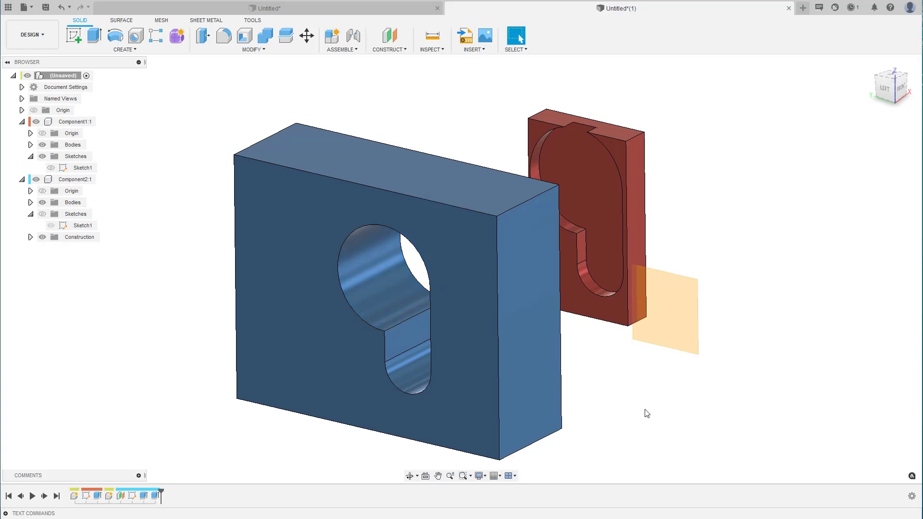
Finish Sketch1 and set up a Press Pull on the hole face with Automatic offset type.
left_click(85, 496)
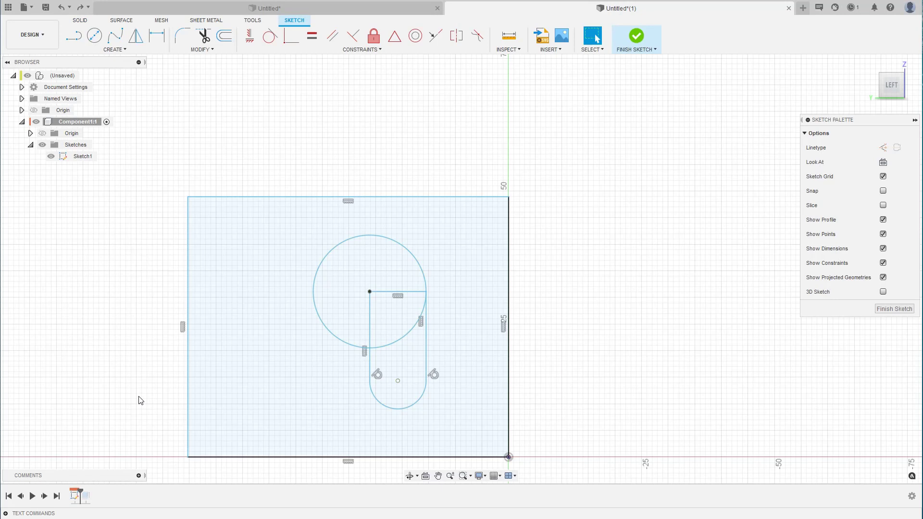
left_click(635, 33)
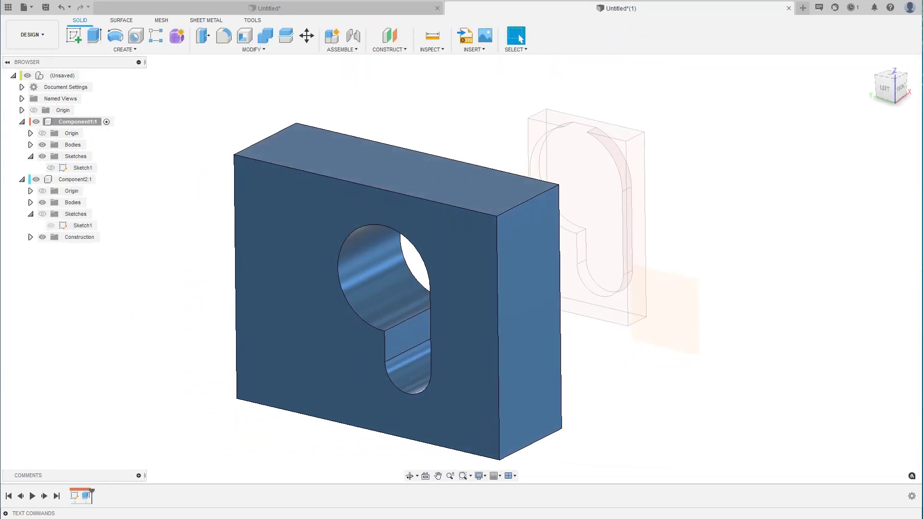
right_click(365, 273)
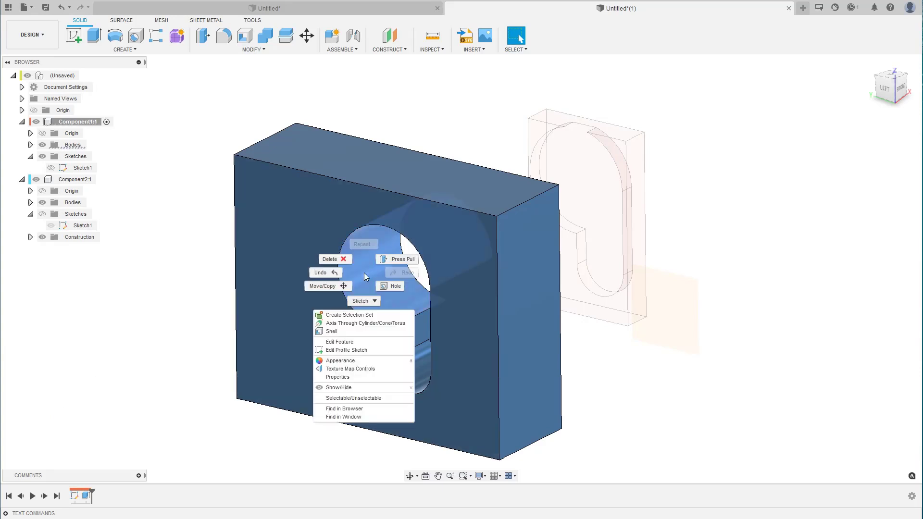
left_click(400, 261)
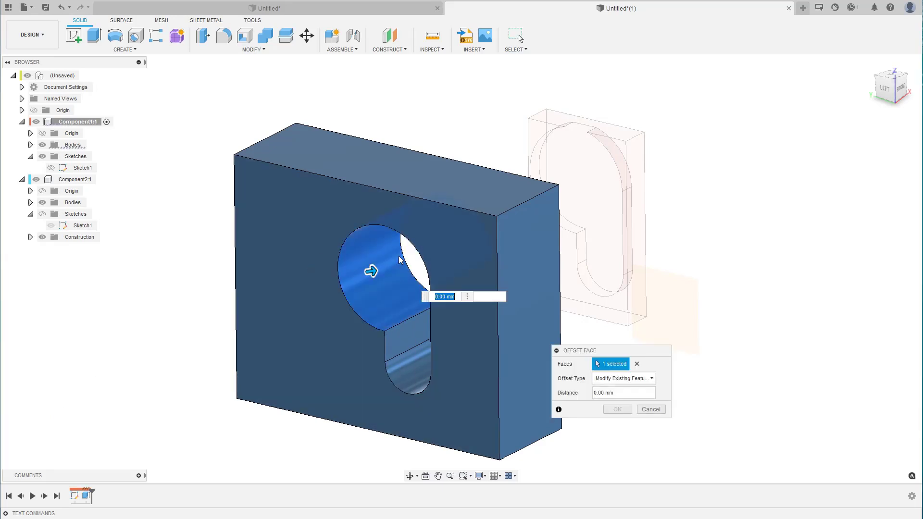
left_click(605, 381)
left_click(609, 416)
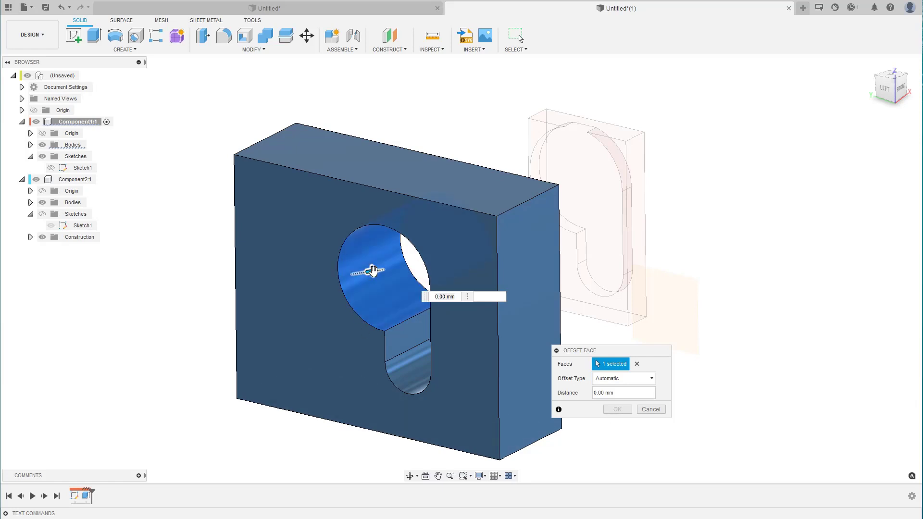
Drag the hole face offset to 1.792 mm and apply it.
left_click_drag(374, 270, 395, 250)
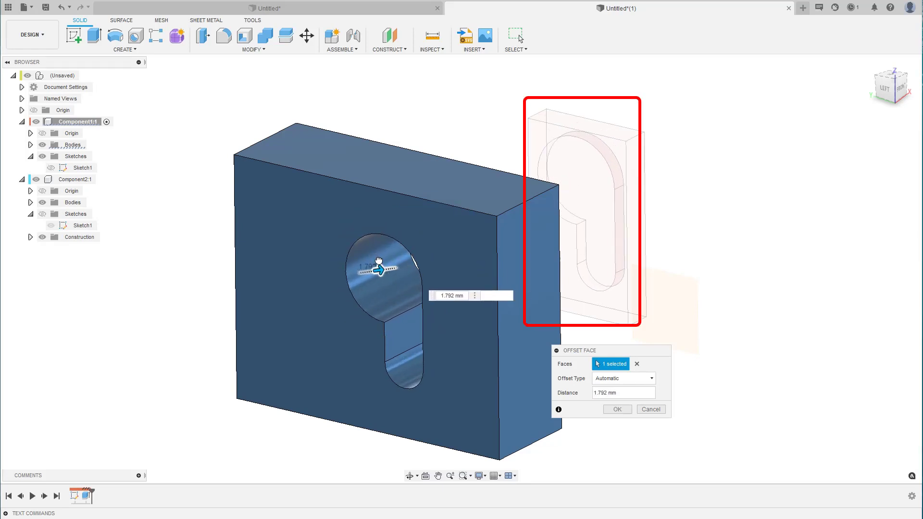
left_click_drag(395, 250, 378, 269)
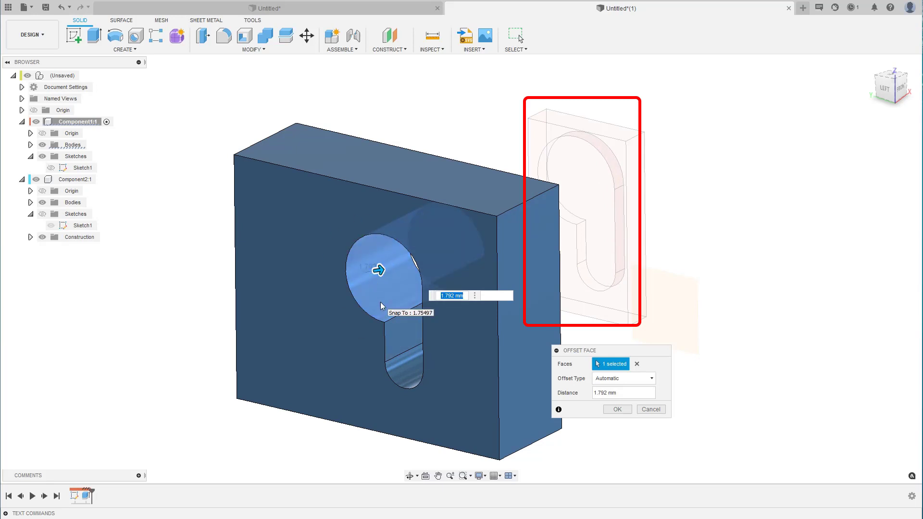
left_click(607, 380)
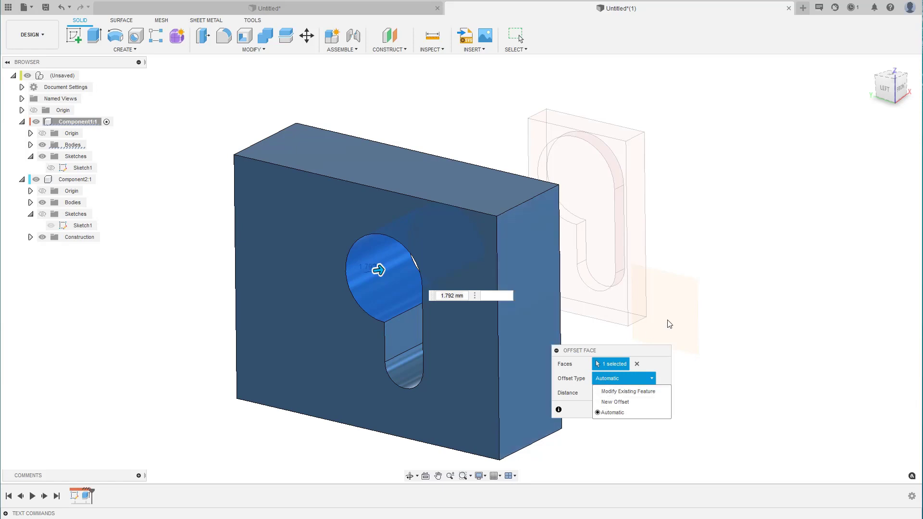
left_click(739, 281)
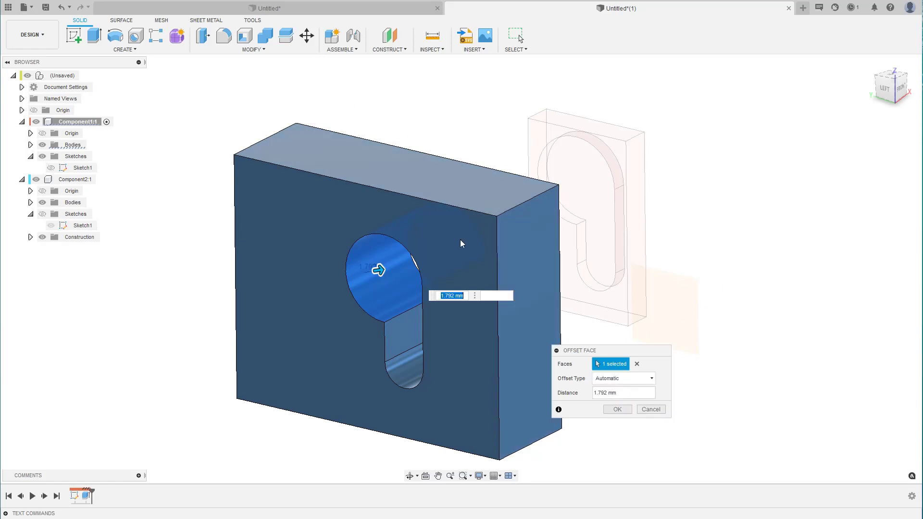
left_click(617, 410)
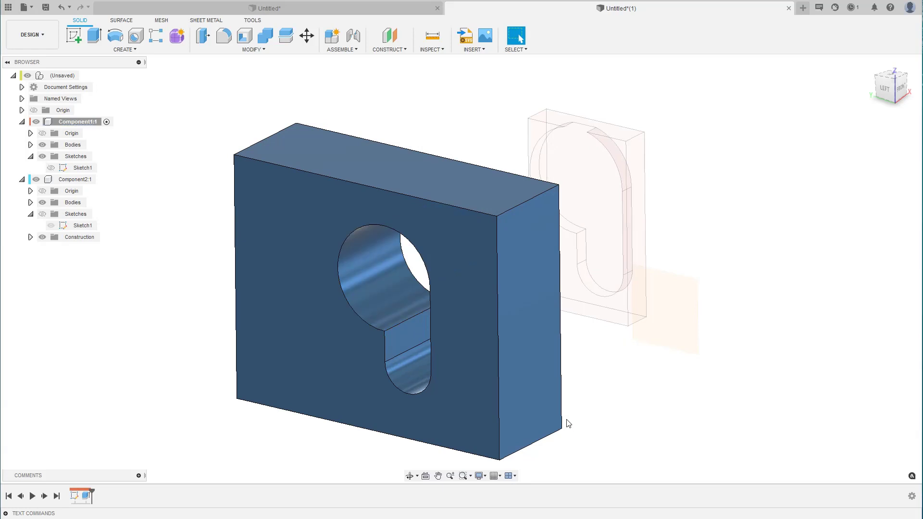
Cancel the Shell command and close the Modify menu unused.
left_click(245, 36)
key("Escape")
left_click(252, 49)
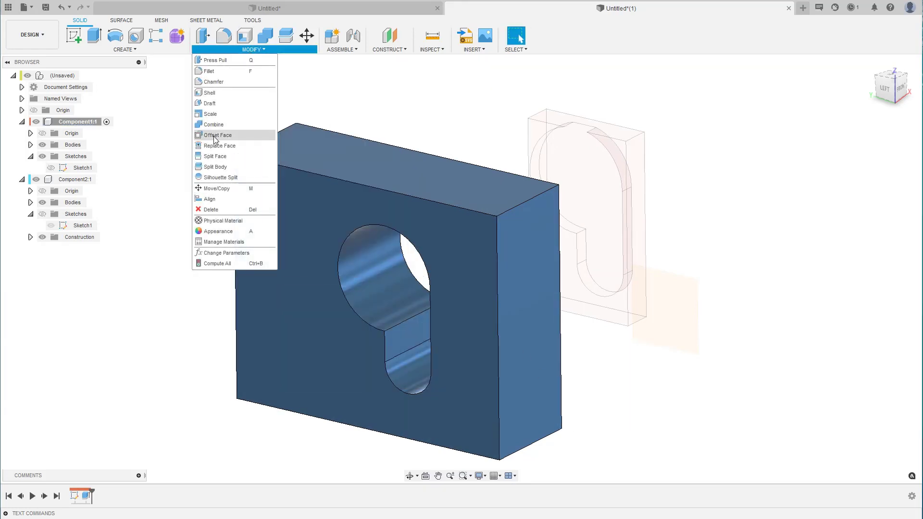
left_click(364, 86)
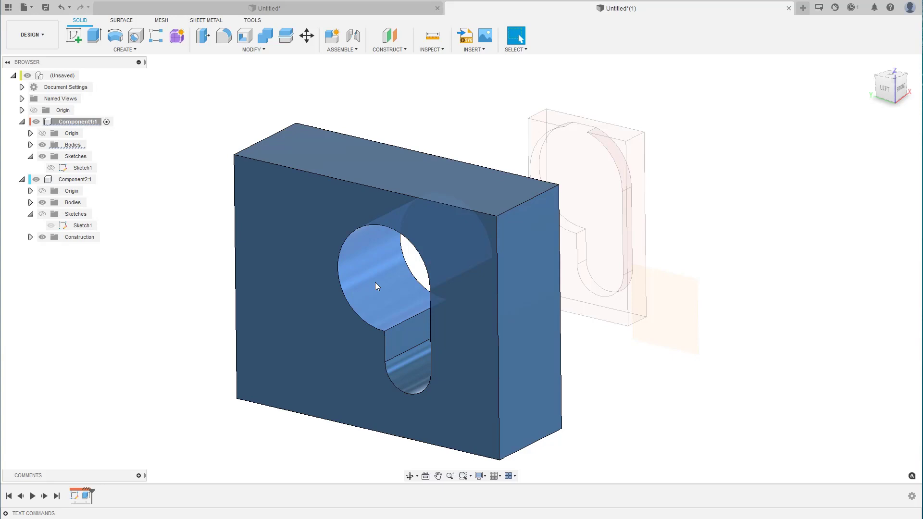
Activate the root assembly so the red part shows, then select Sketch1 in the timeline.
left_click(376, 282)
left_click(362, 276)
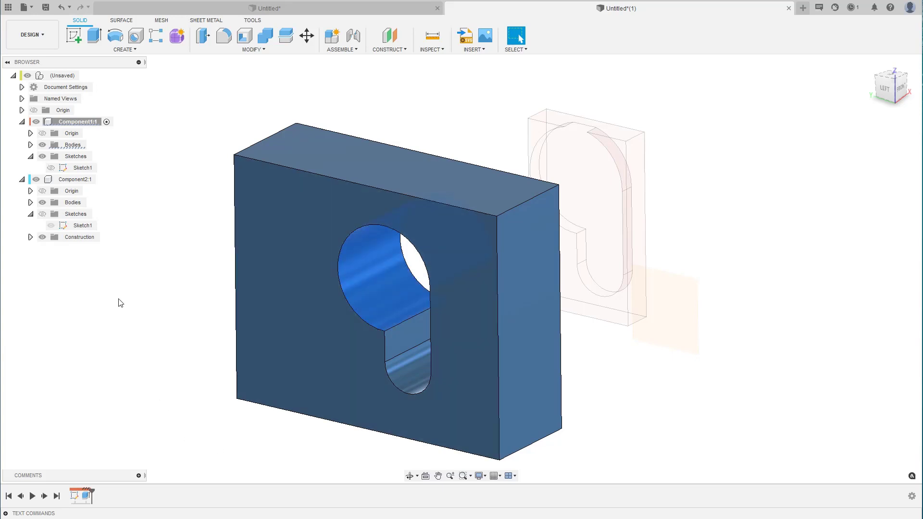
left_click(86, 75)
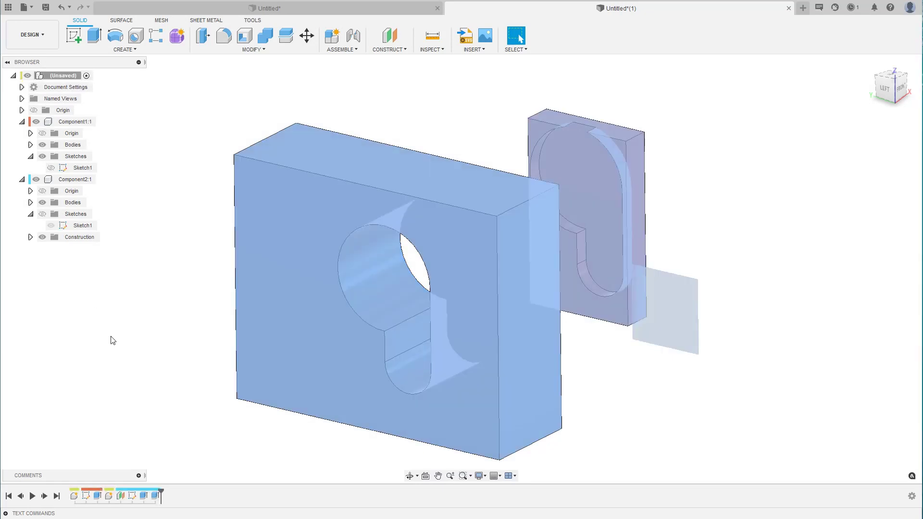
left_click(88, 500)
Edit the keyhole sketch and dimension the circle: centre at 17.824 and 26.116, diameter Ø21.213.
right_click(88, 500)
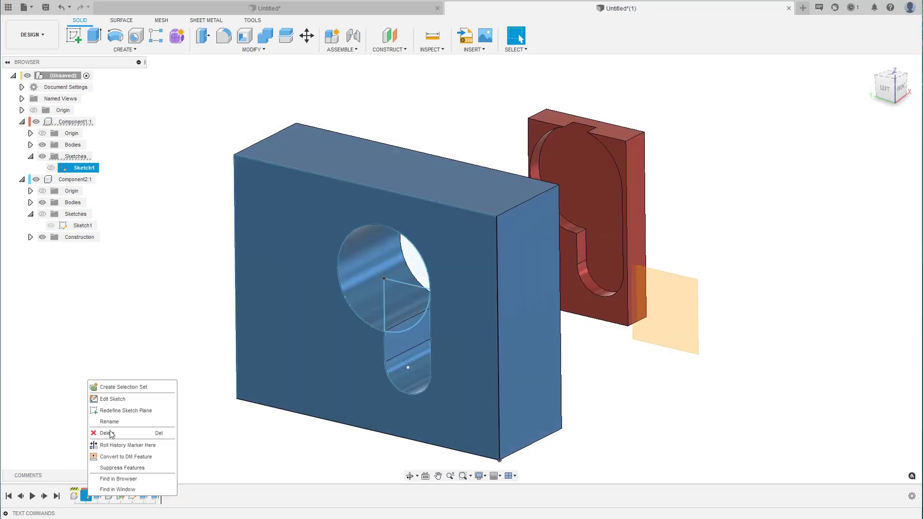
left_click(112, 400)
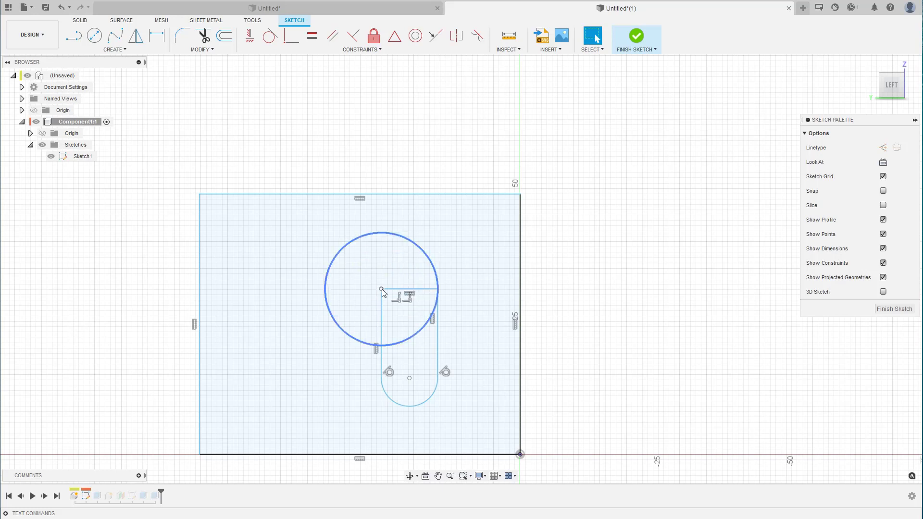
key("d")
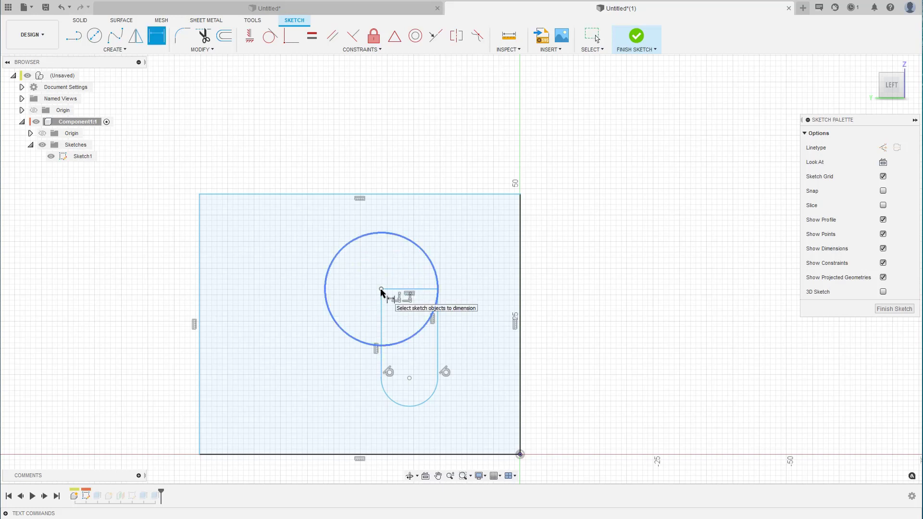
left_click(568, 236)
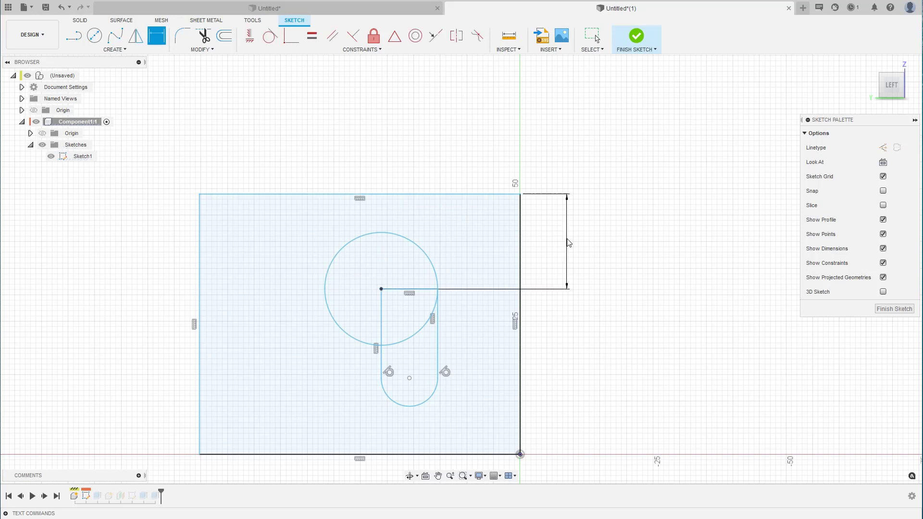
key("Return")
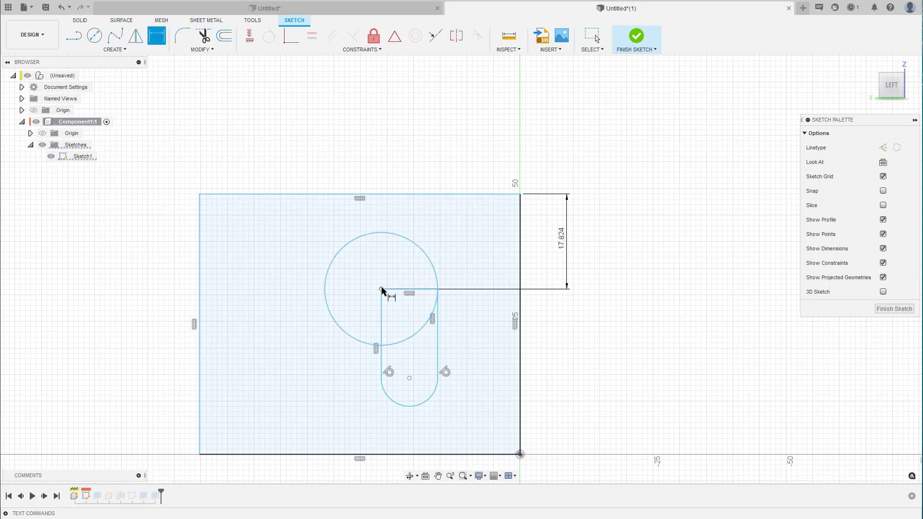
left_click(522, 253)
left_click(501, 156)
key("Return")
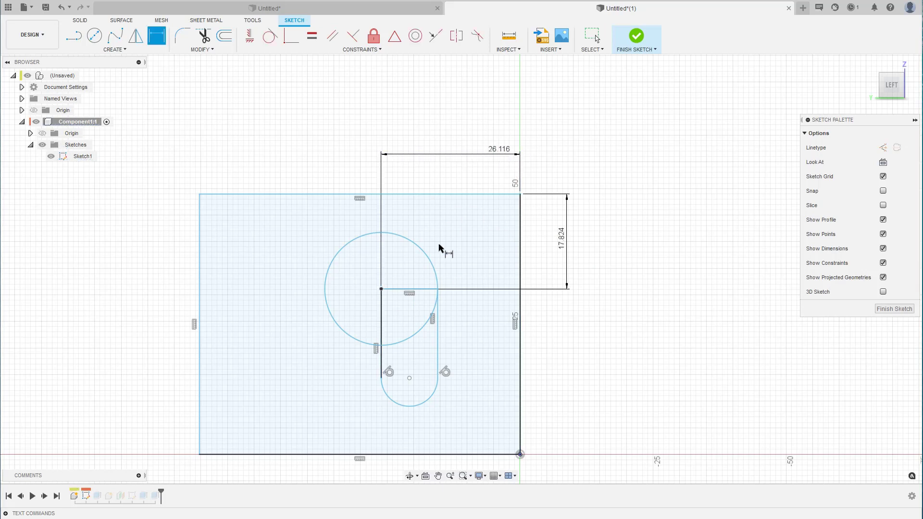
left_click(432, 257)
left_click(456, 222)
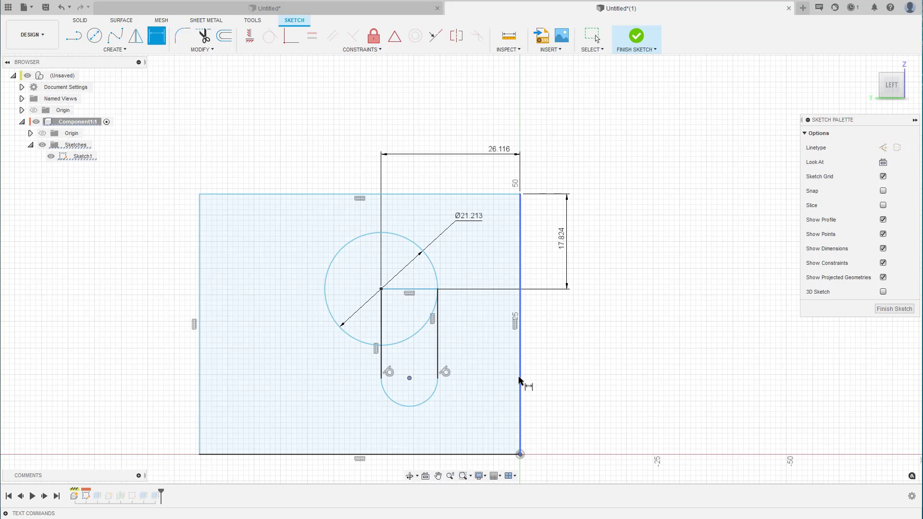
Add a driven slot dimension from the right edge and a 14.342 lower-arc height.
left_click(521, 379)
left_click(491, 341)
key("Return")
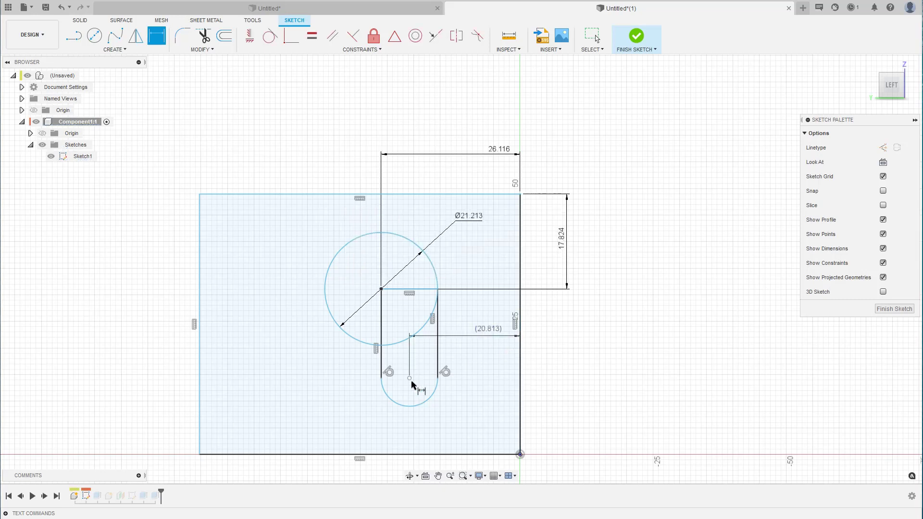
left_click(410, 378)
left_click(408, 455)
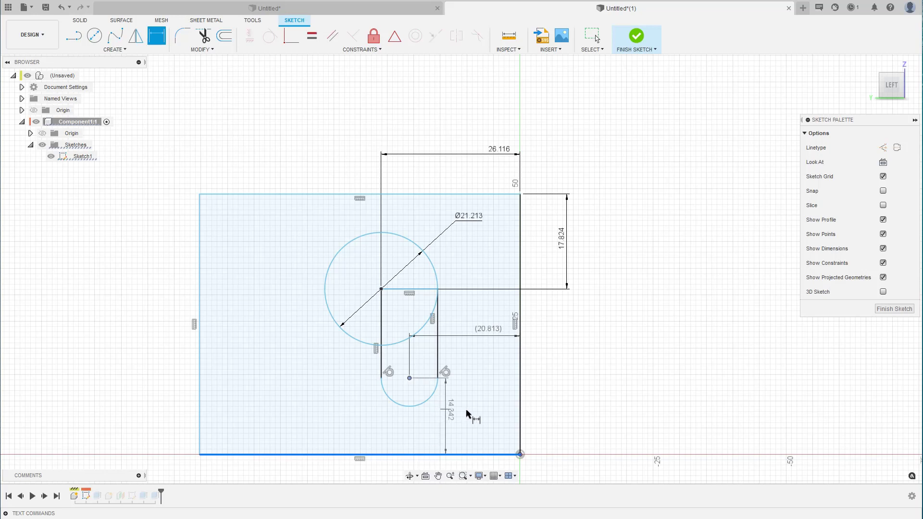
left_click(474, 411)
key("Return")
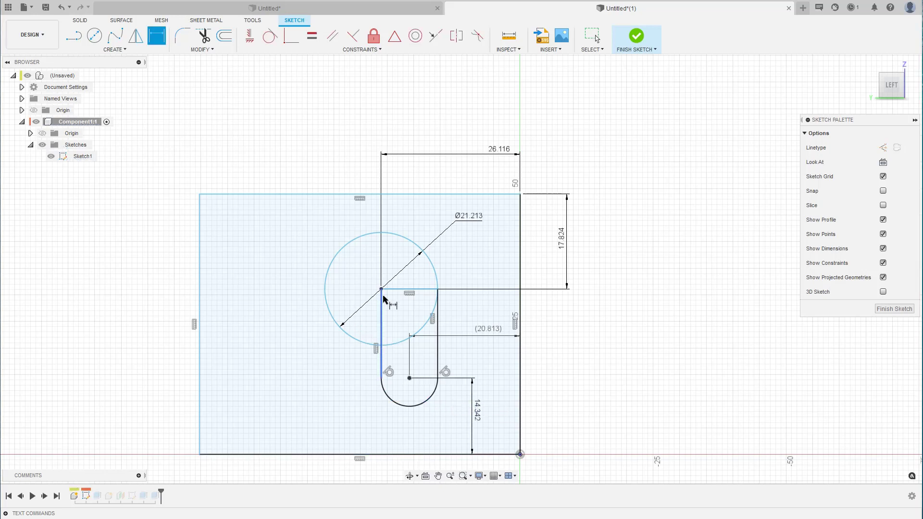
Dimension the outline's height as 48.945 and width as 60.293.
left_click(200, 255)
left_click(163, 255)
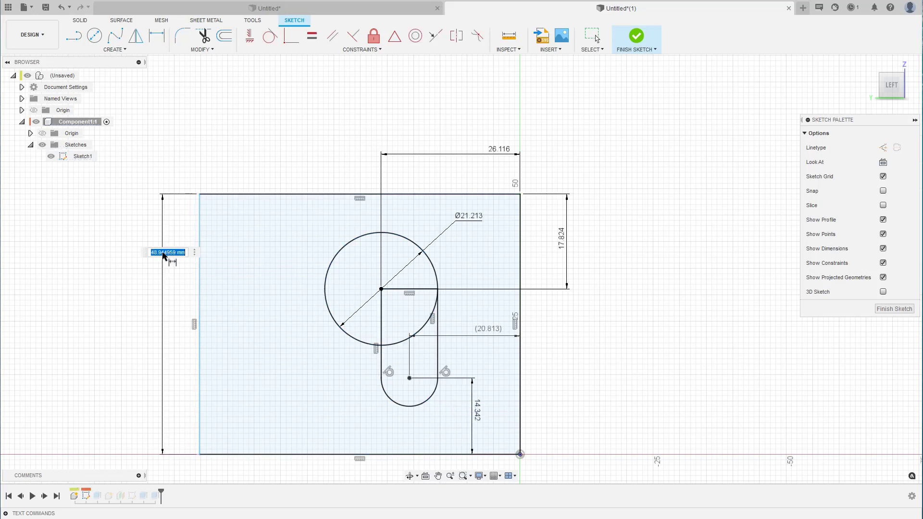
key("Return")
left_click(249, 194)
left_click(254, 168)
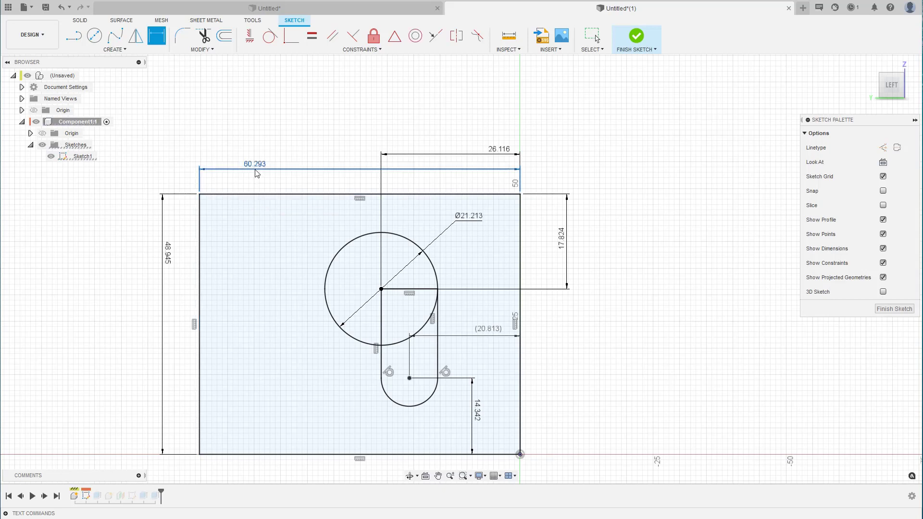
key("Return")
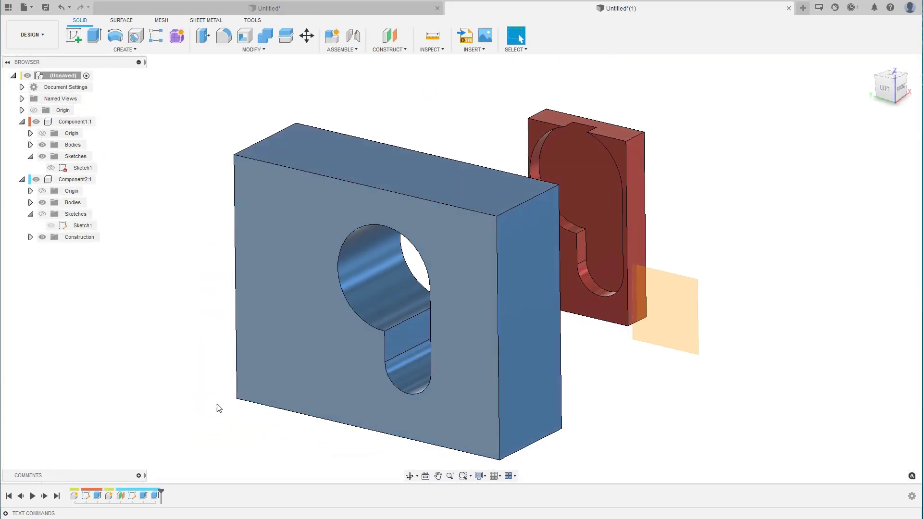
Try trial Automatic-type offsets on the hole face, then cancel them.
right_click(373, 289)
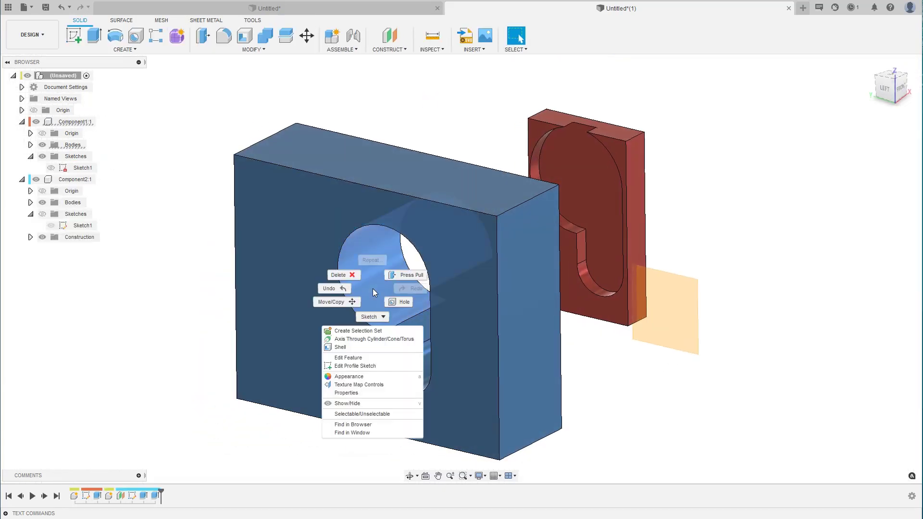
left_click(396, 277)
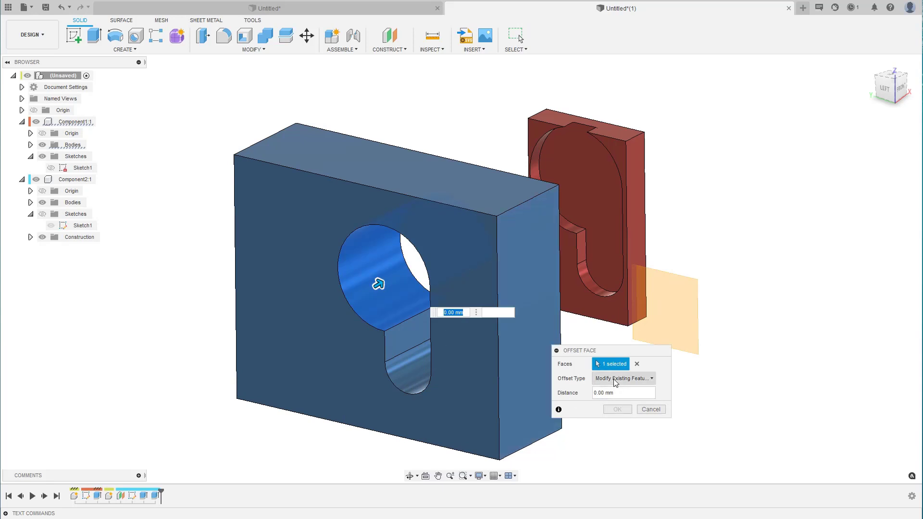
left_click_drag(392, 290, 374, 308)
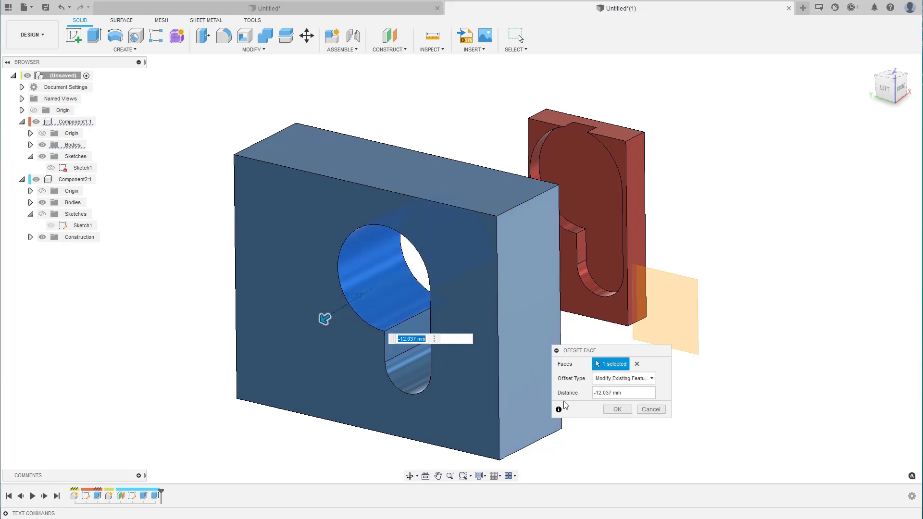
left_click(623, 378)
left_click(607, 412)
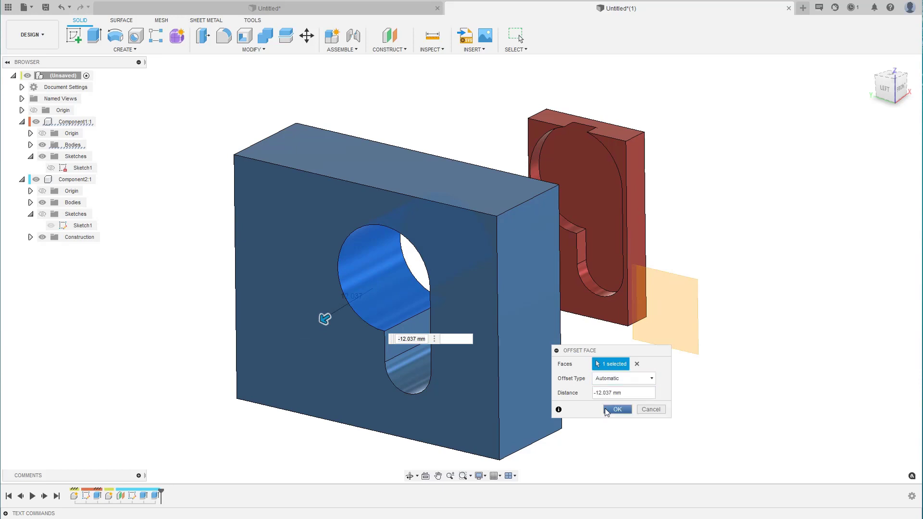
mouse_move(329, 316)
left_mouse_down()
mouse_move(361, 307)
mouse_move(361, 293)
left_mouse_up()
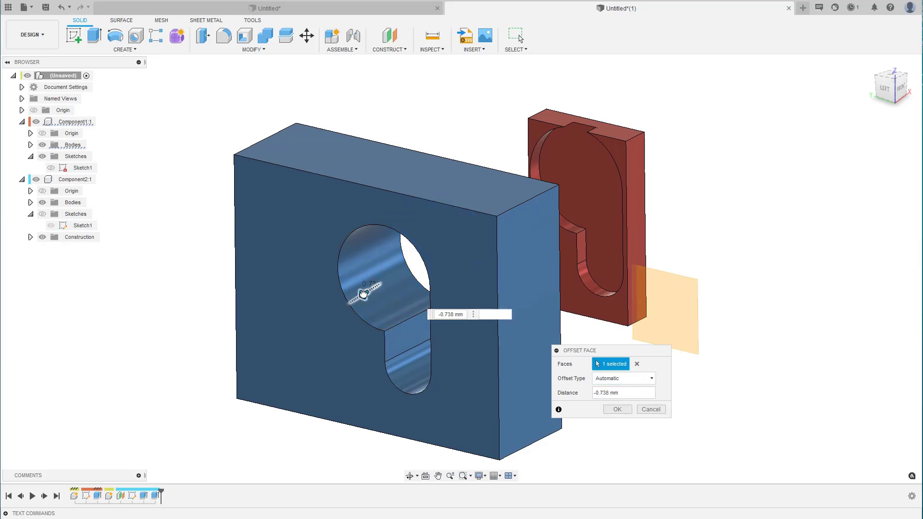
left_click(637, 365)
left_click(390, 285)
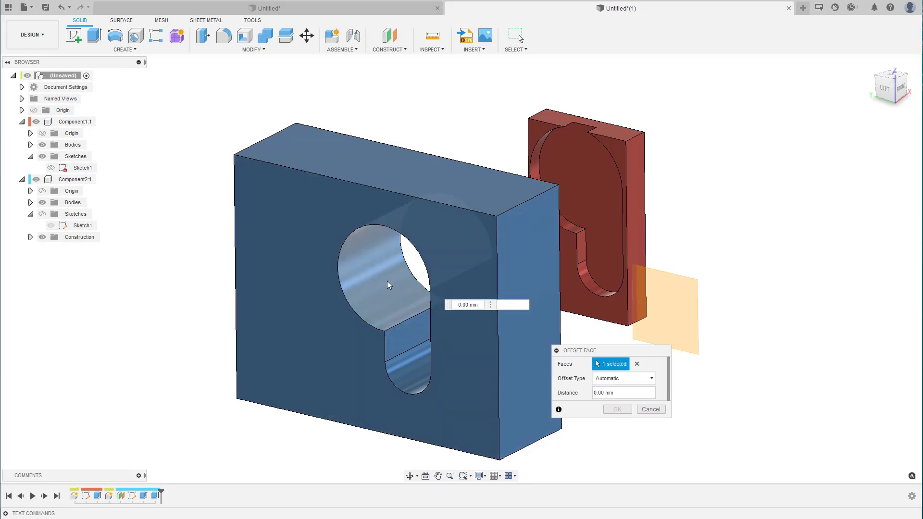
left_click_drag(392, 275, 368, 293)
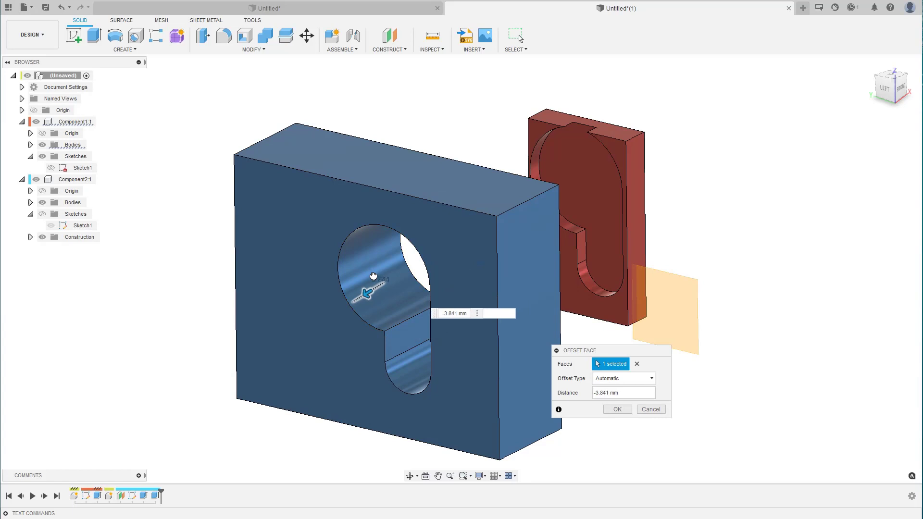
left_click(646, 409)
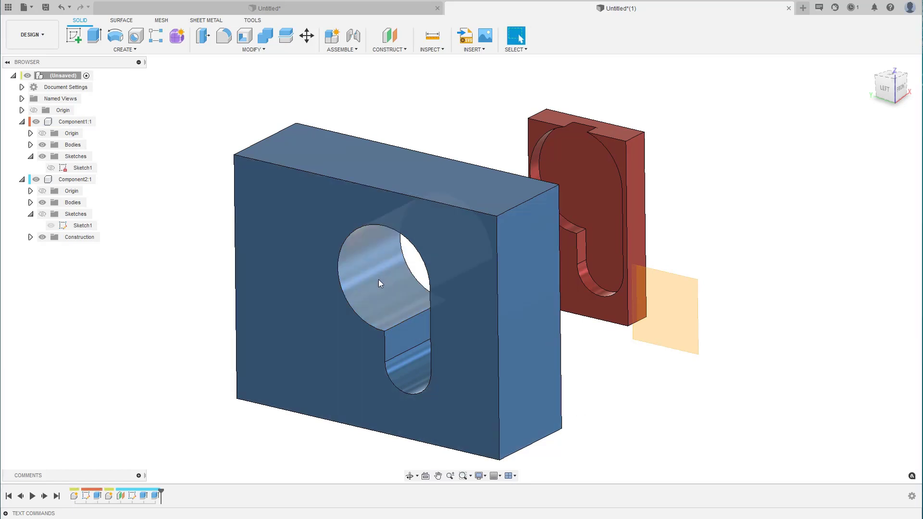
Offset the round hole face by -3.394 mm with Automatic offset type and confirm.
right_click(378, 280)
left_click(399, 268)
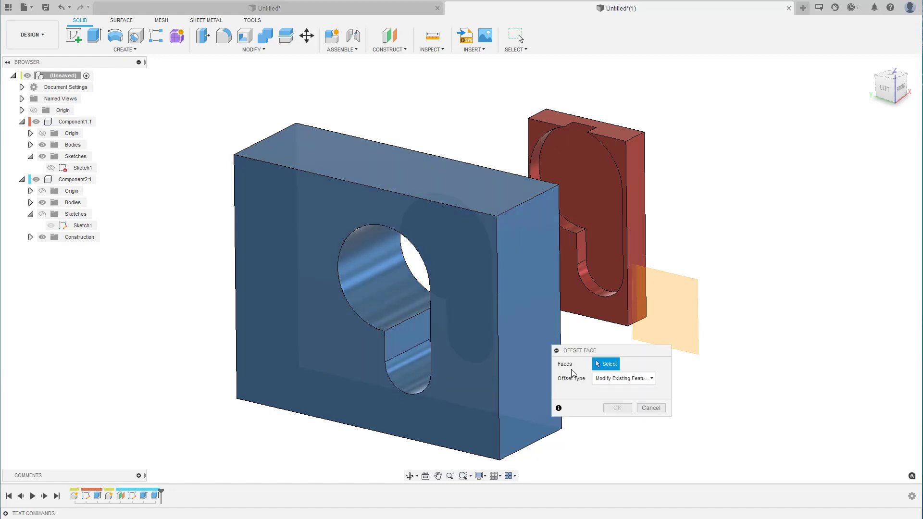
left_click(623, 379)
left_click(612, 412)
left_click(396, 301)
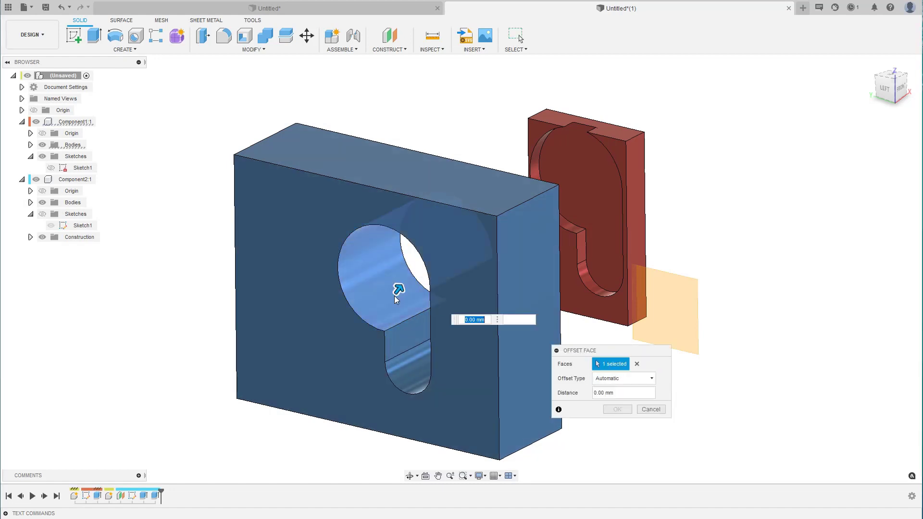
mouse_move(392, 292)
left_mouse_down()
mouse_move(380, 308)
mouse_move(389, 301)
left_mouse_up()
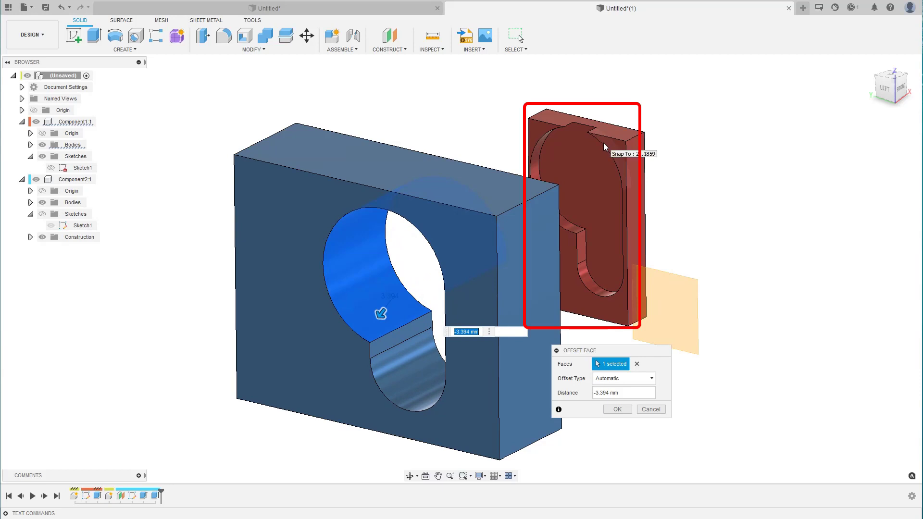
key("Return")
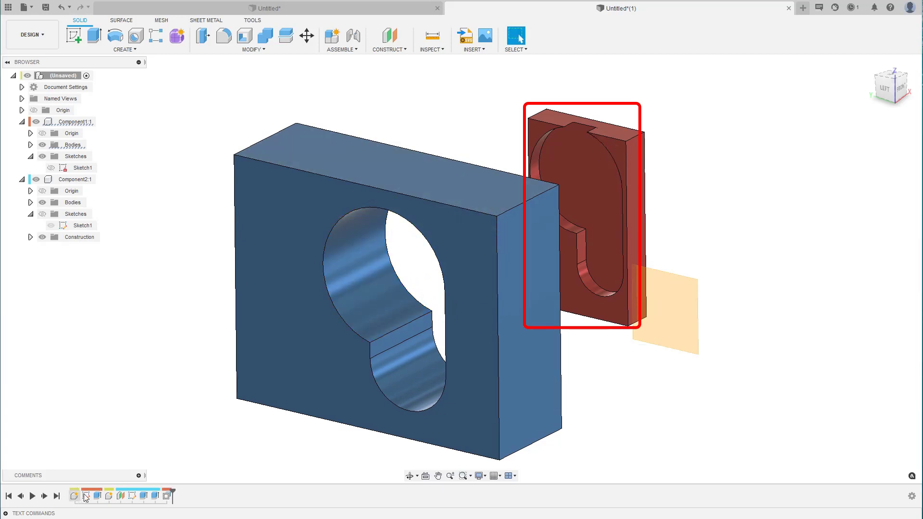
Select Sketch1 in the timeline to compare its circle with the widened hole.
left_click(87, 495)
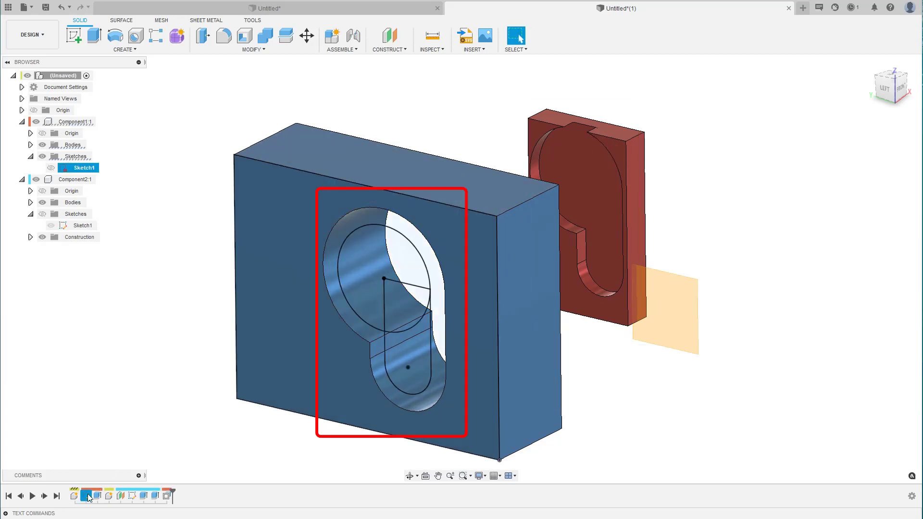